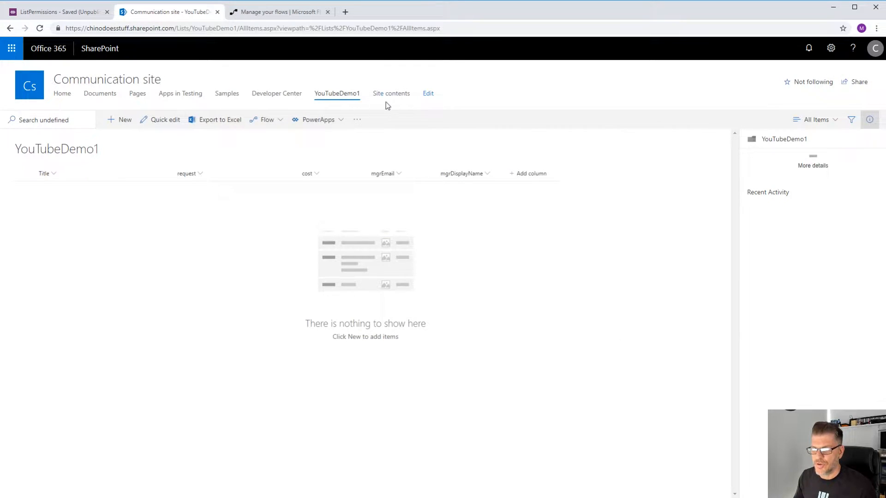
- Set the YouTubeDemo1 list's item-level permissions to read and edit only items created by the user, and save
left_click(831, 48)
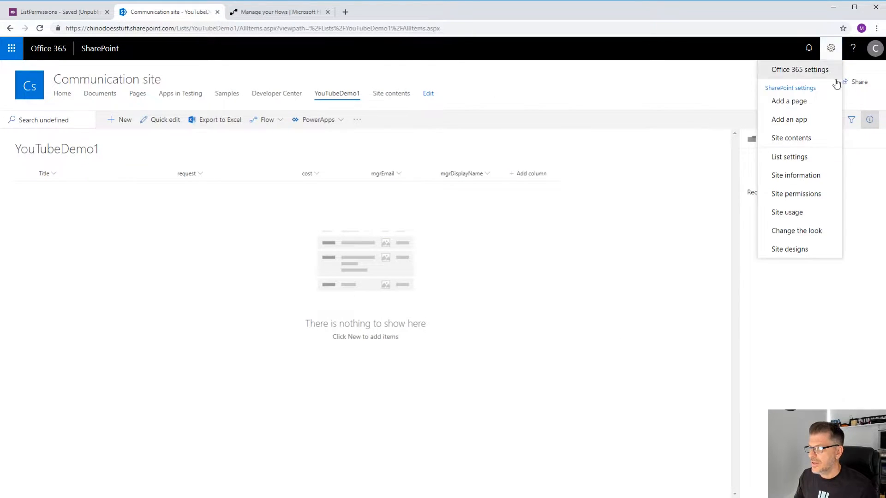
left_click(803, 159)
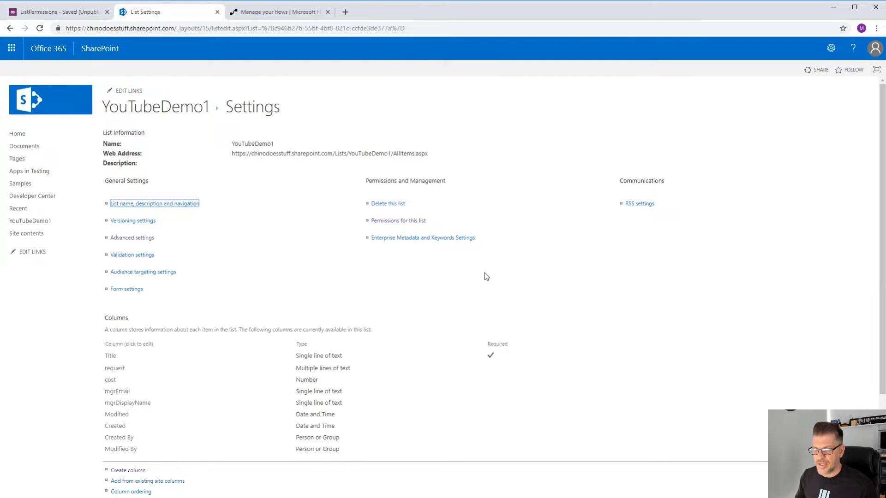
left_click(131, 238)
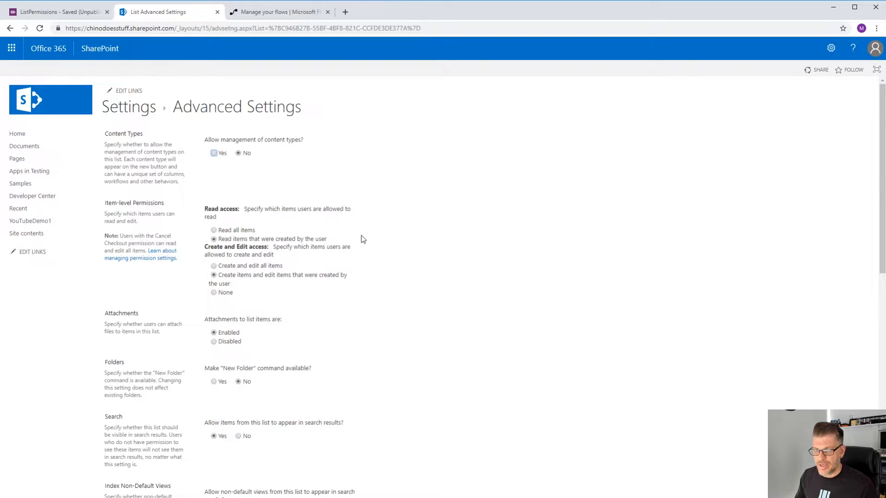
left_click(214, 230)
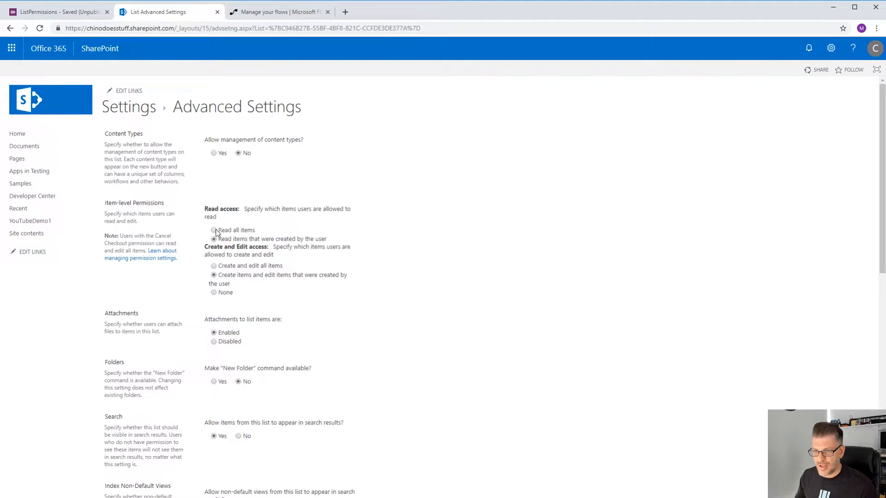
left_click(214, 266)
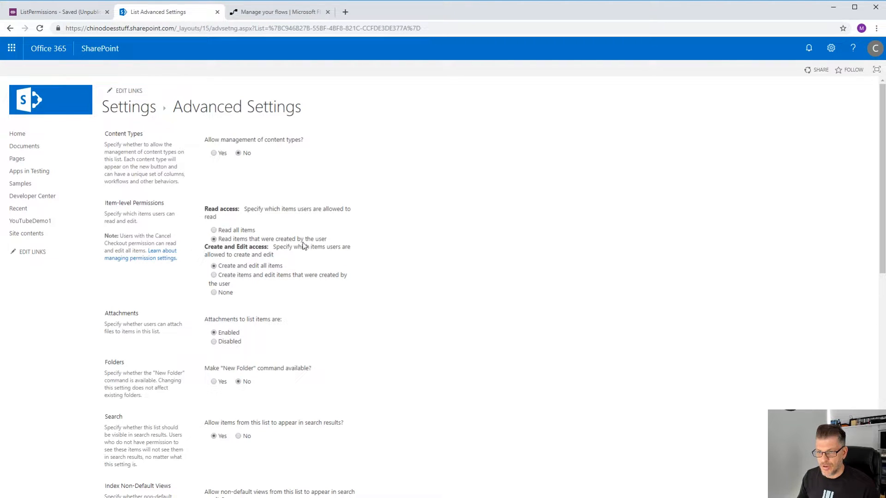
left_click(214, 276)
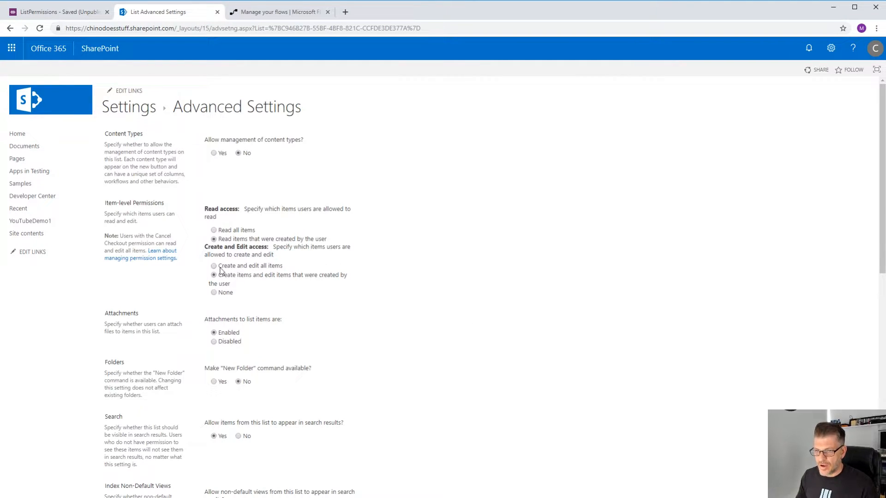
scroll(264, 300, "down", 10)
left_click(313, 456)
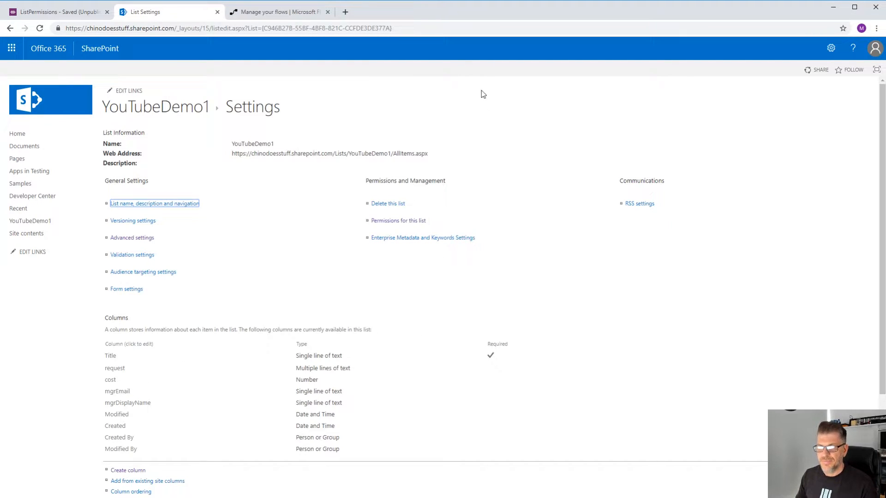
- Create a new flow from blank using the PowerApps trigger
left_click(67, 18)
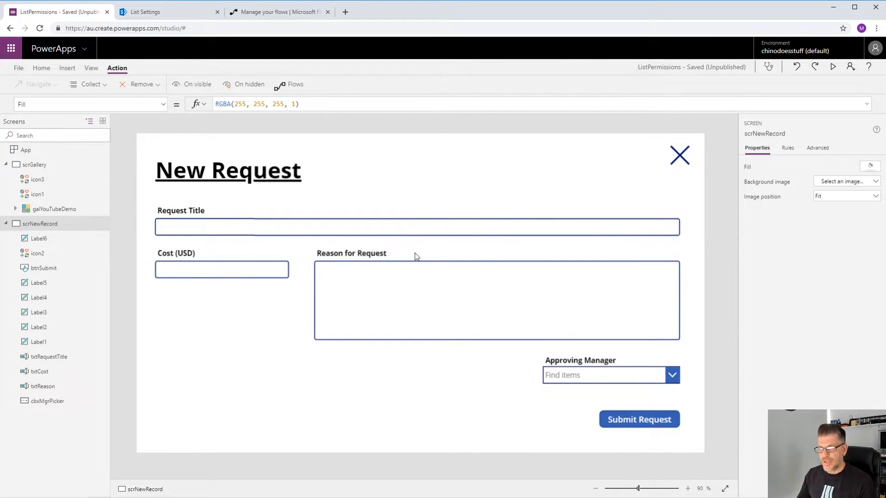
left_click(265, 17)
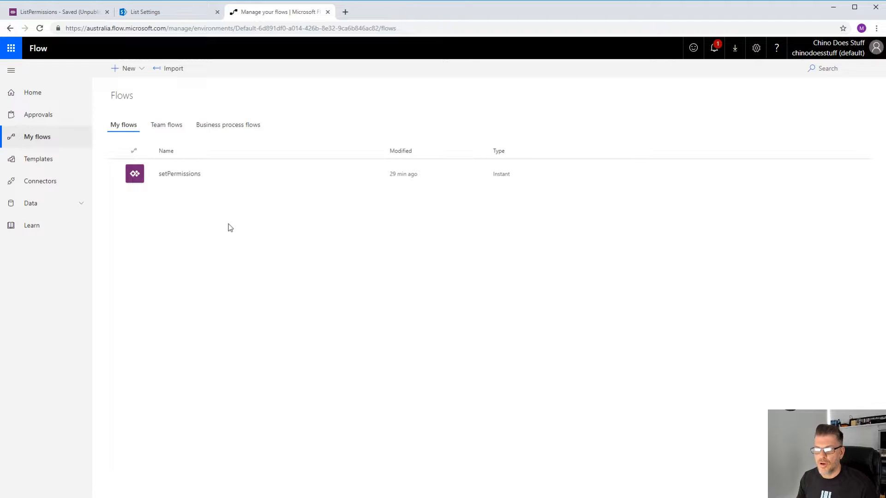
left_click(121, 69)
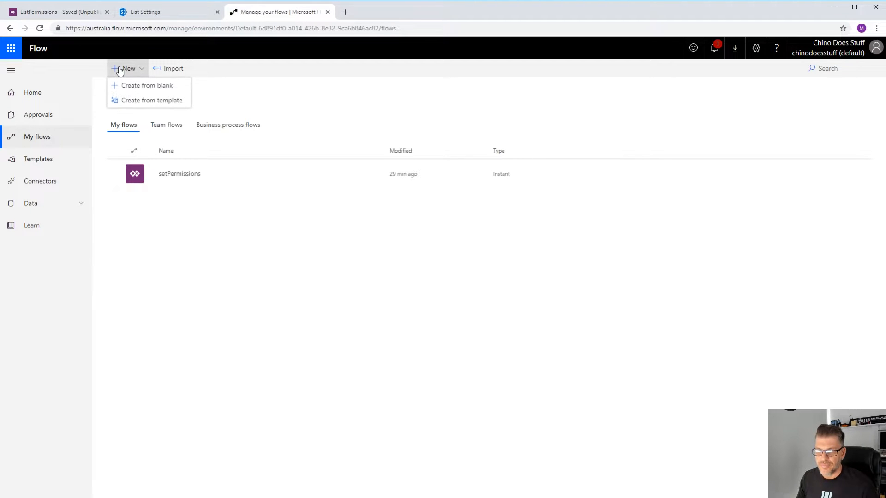
left_click(148, 87)
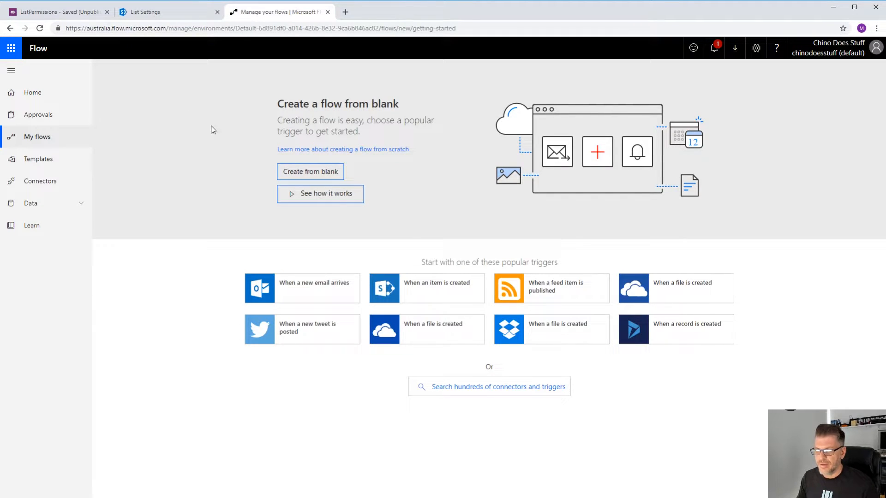
left_click(477, 389)
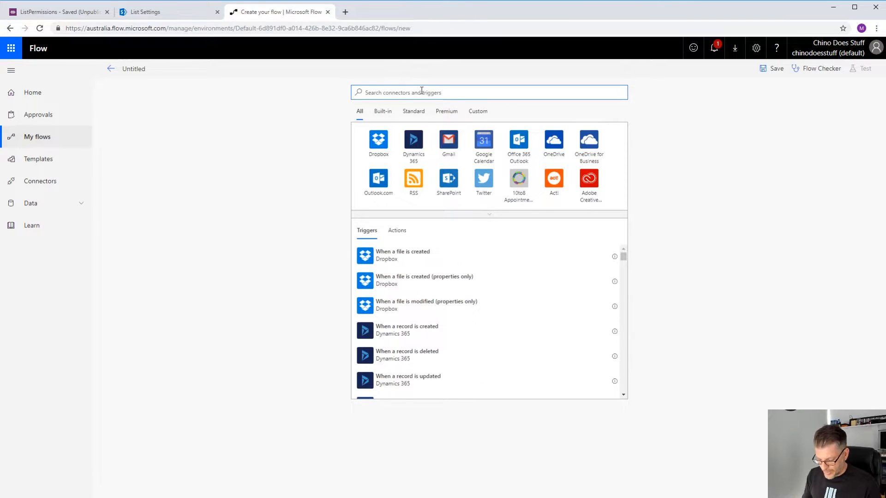
type("powerapps")
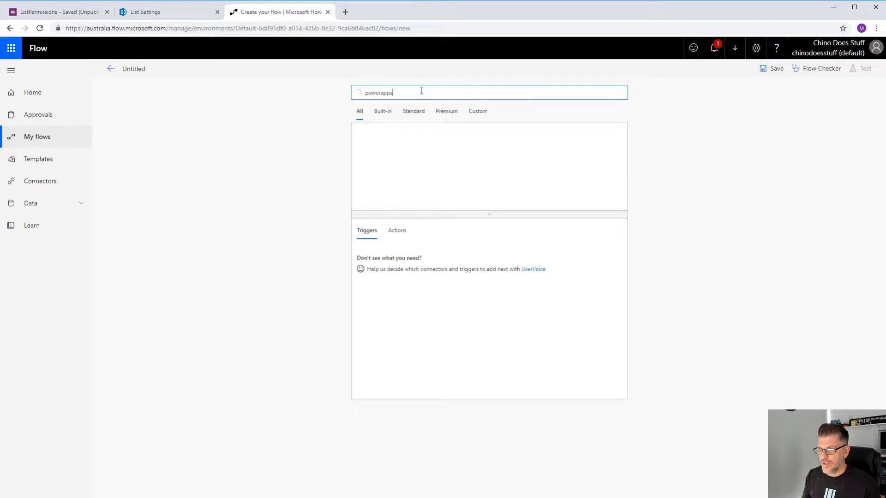
left_click(375, 142)
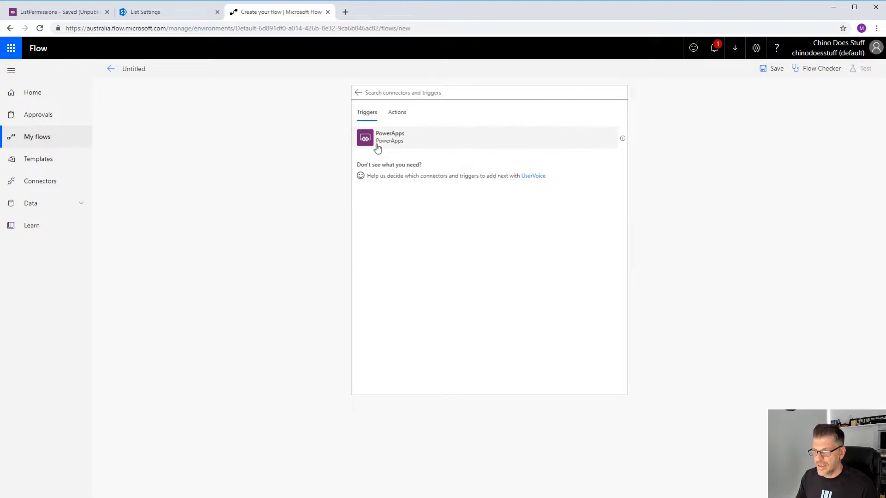
left_click(376, 146)
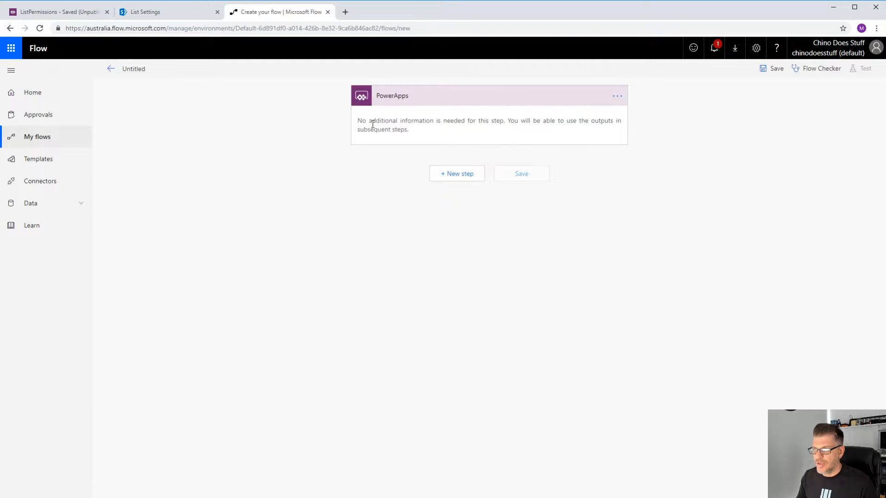
- Add a "Send an HTTP request to SharePoint" action after the trigger and dismiss its tip
left_click(458, 176)
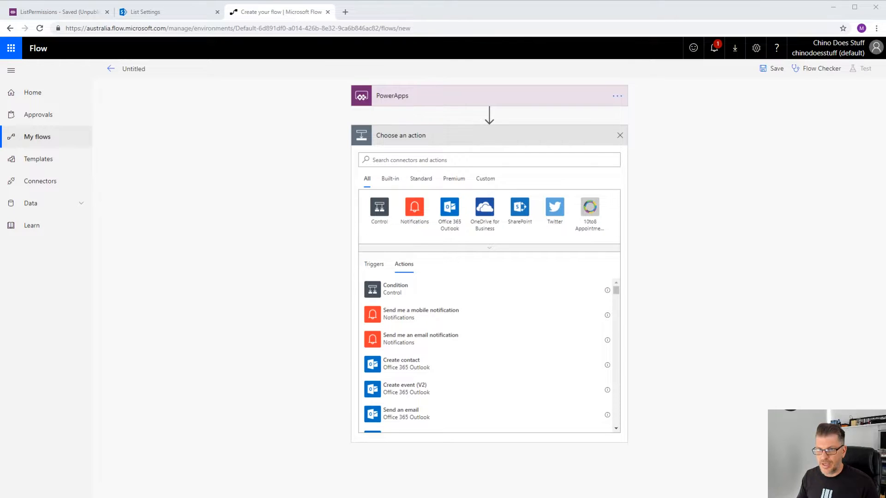
key("alt+Tab")
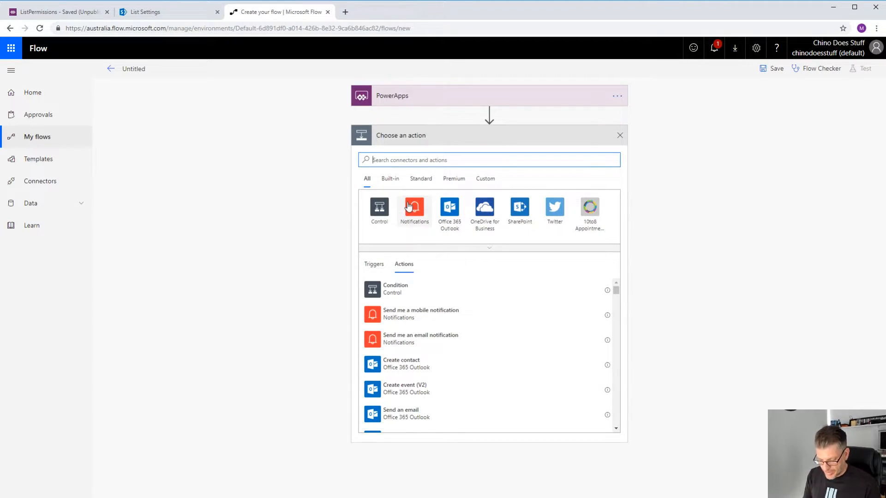
type("sharepoint http")
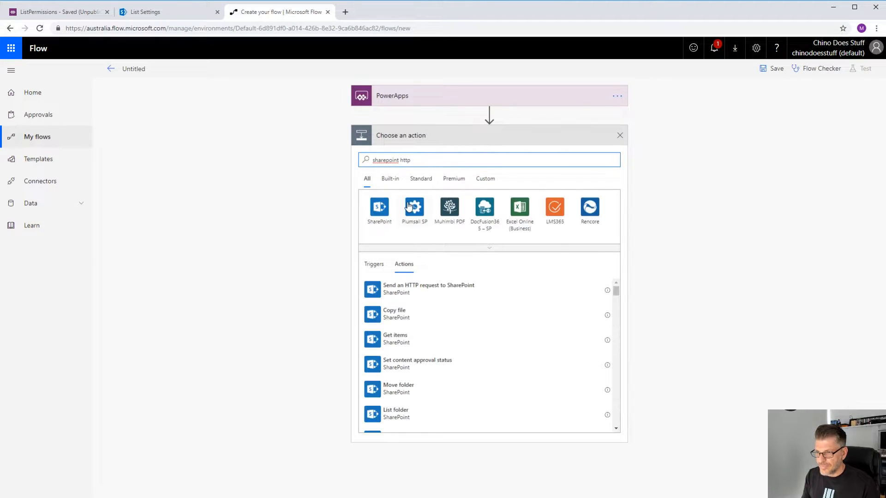
left_click(391, 291)
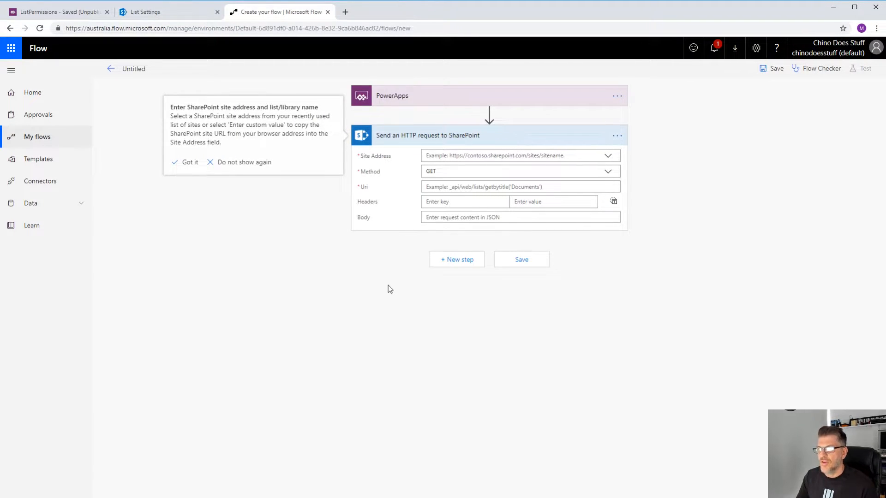
left_click(188, 164)
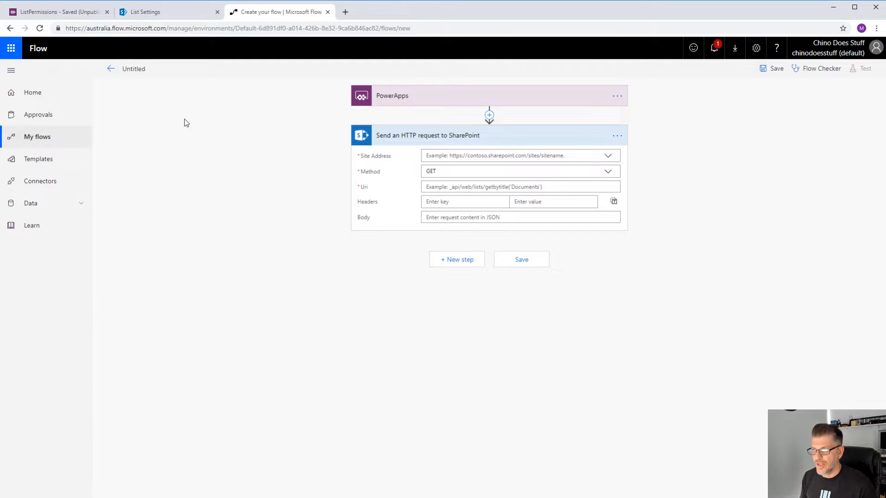
left_click(510, 172)
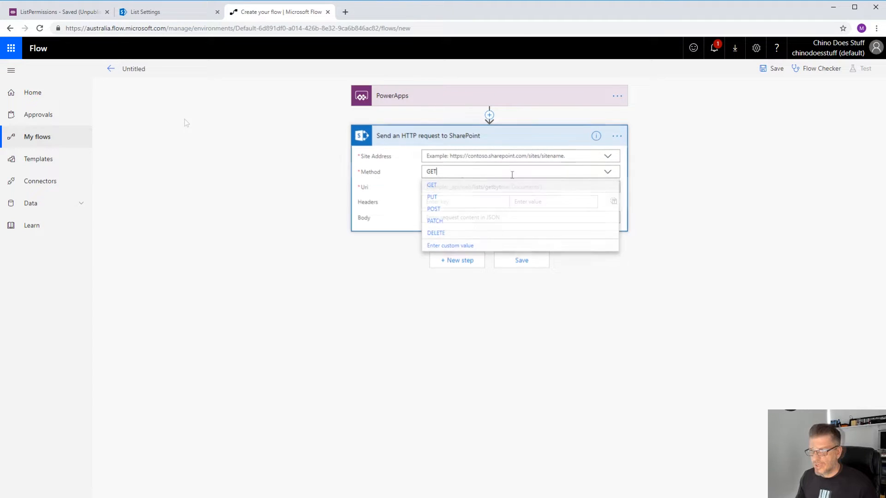
left_click(447, 207)
left_click(446, 157)
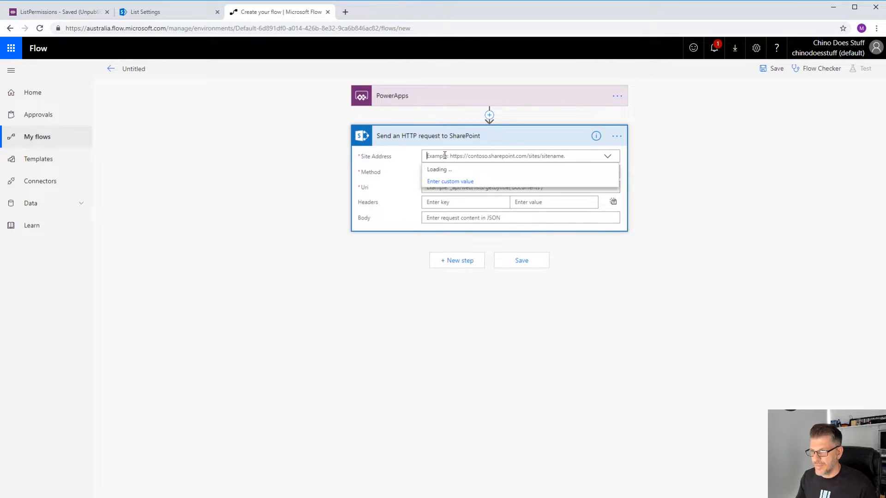
left_click(452, 181)
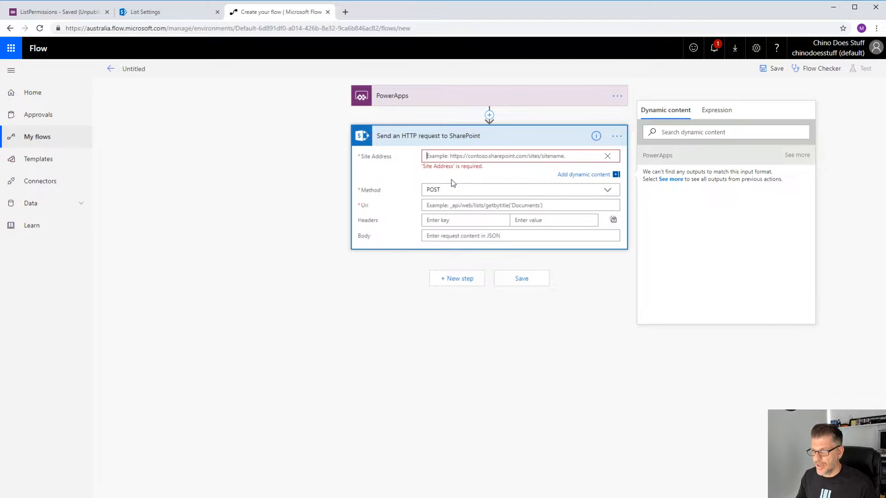
type("https://chinodoesstuff.sharepoint.com")
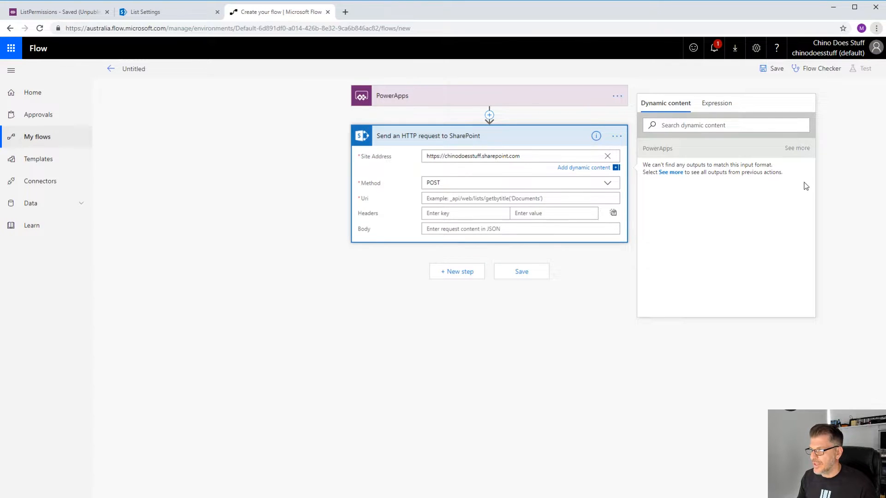
- Enter the Uri _api/lists/getByTitle('YouTubeDemo1')/items()/breakroleinheritance(copyRoleAssignments=false,clearSubscopes=true), leaving the item ID inside items() empty
key("ctrl+plus")
key("ctrl+plus")
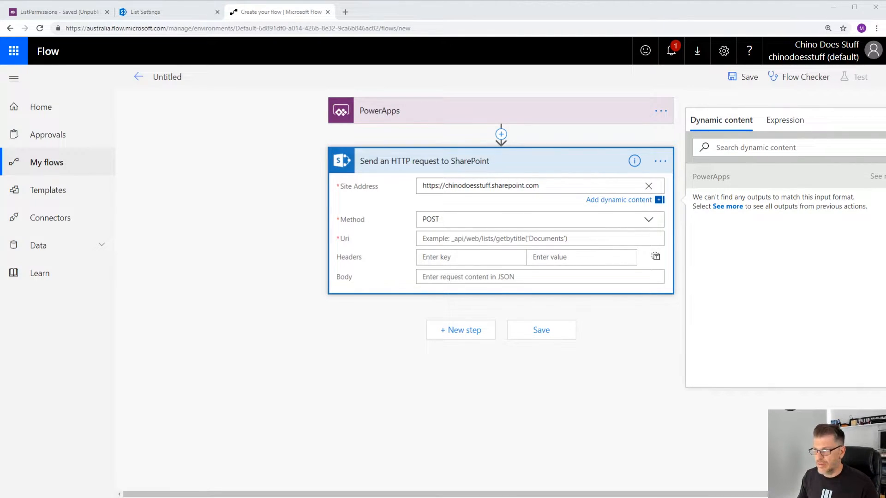
left_click(632, 372)
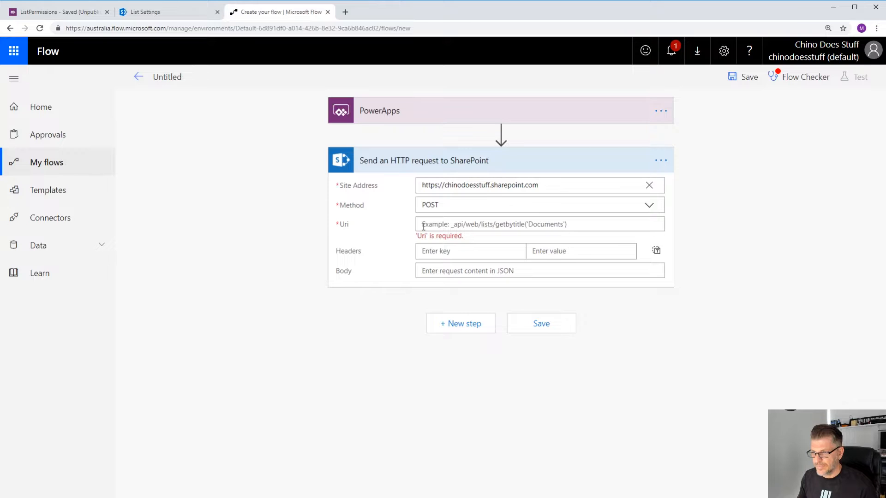
left_click(422, 225)
type("_api/lists/getByTitle('YouTubeDemo1')/items(insertIdHere)/breakroleinheritance(copyRoleAssignments=false,clearSubscopes=true)")
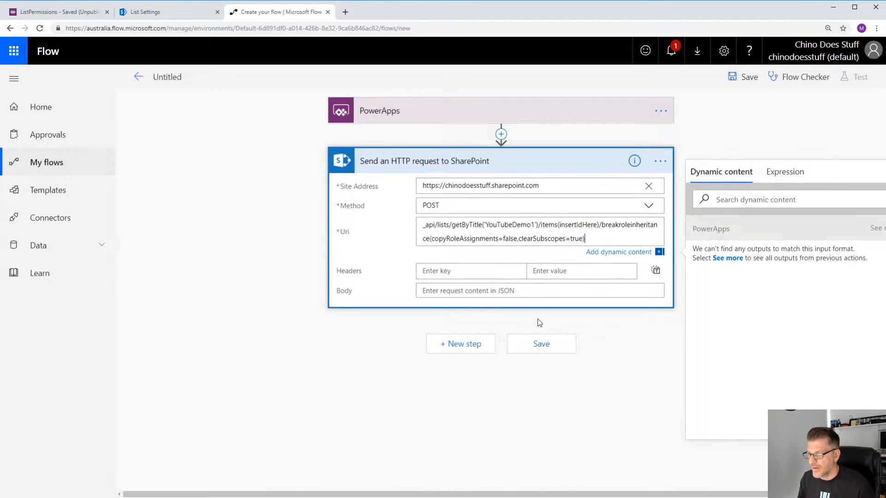
double_click(580, 225)
key("BackSpace")
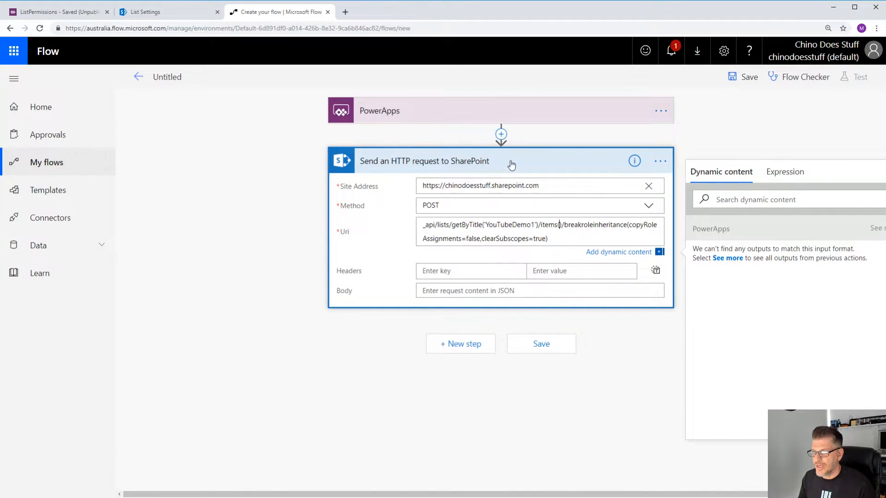
- Insert an Initialize variable action between the PowerApps trigger and the HTTP request
left_click(500, 134)
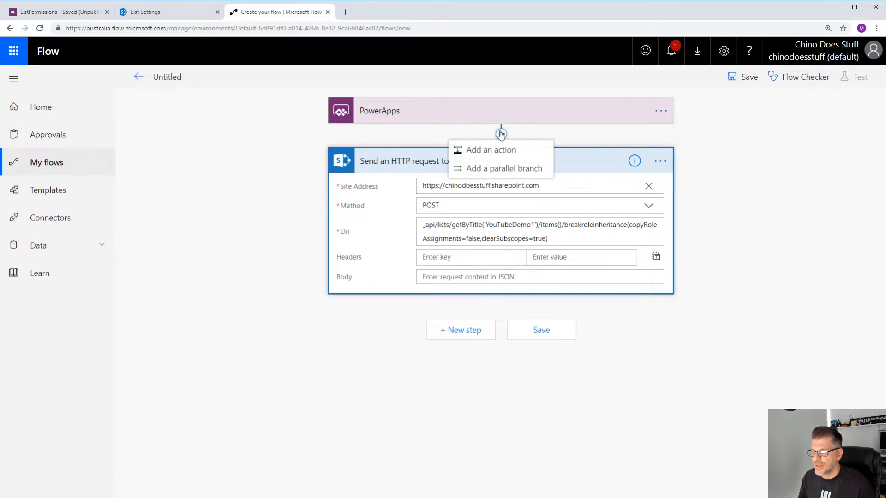
left_click(495, 151)
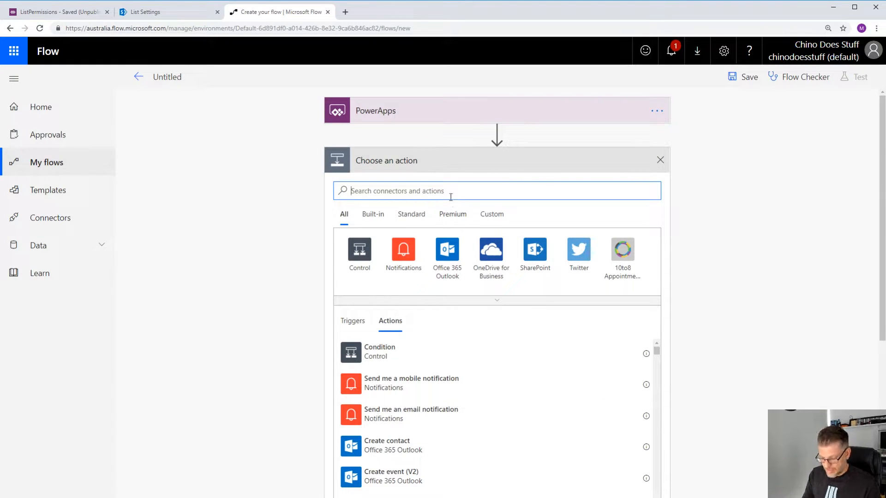
type("initi")
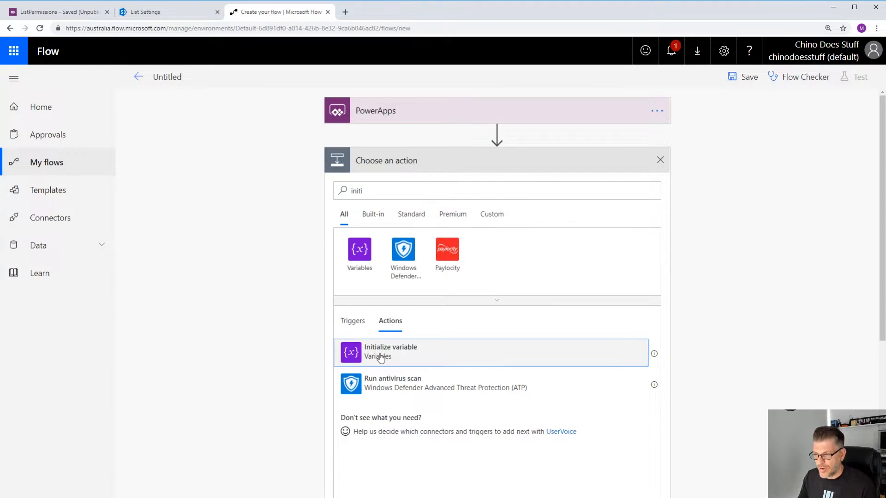
left_click(380, 355)
- Name the variable itemID and set its type to Integer
left_click(459, 186)
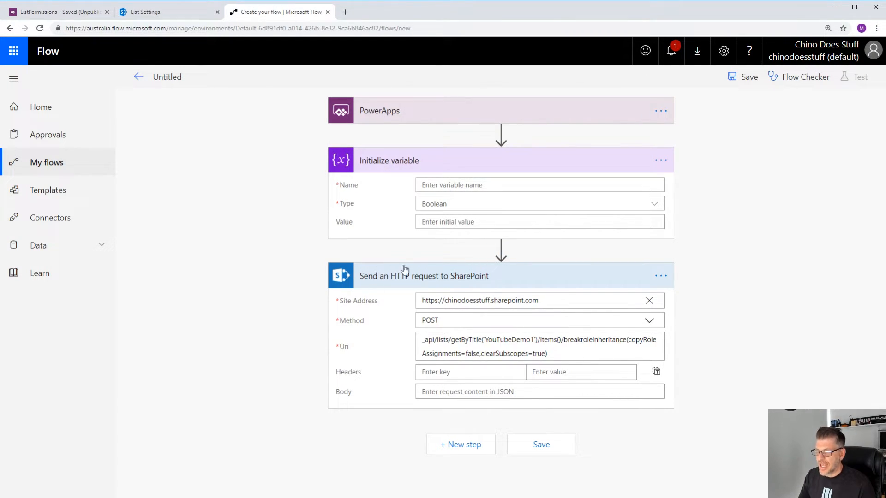
left_click(402, 165)
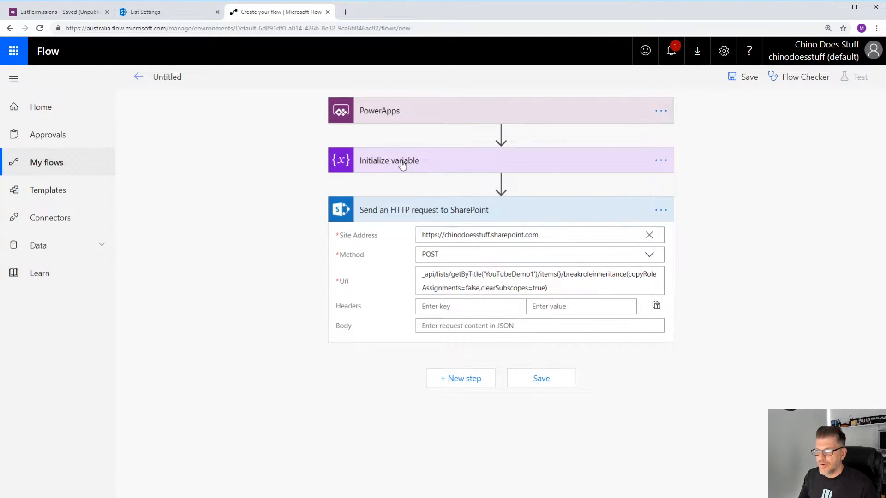
left_click(405, 164)
left_click(455, 186)
type("itemID")
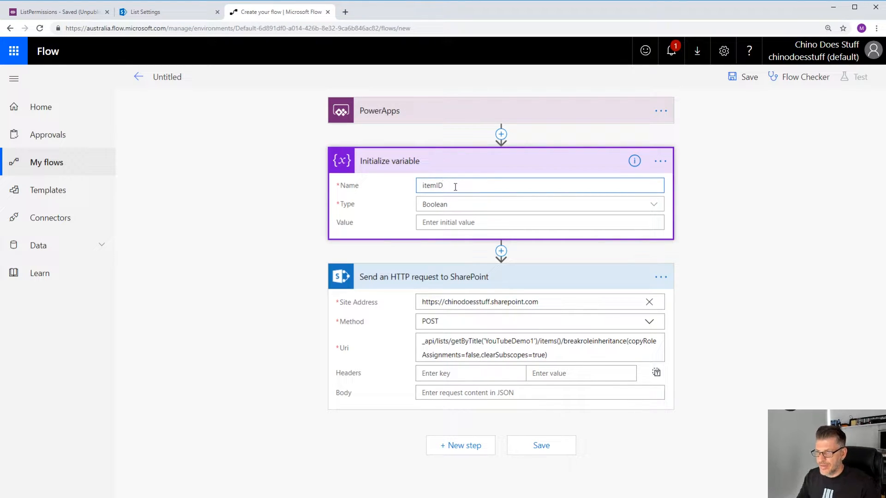
left_click(444, 206)
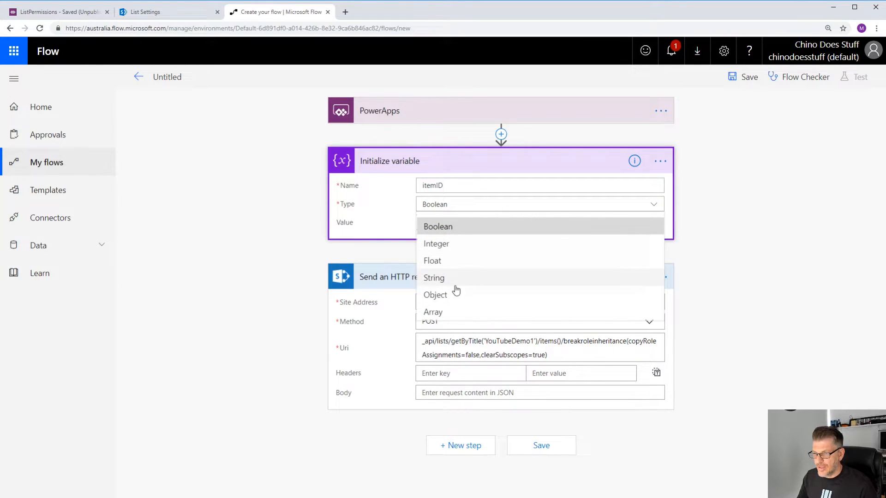
left_click(438, 244)
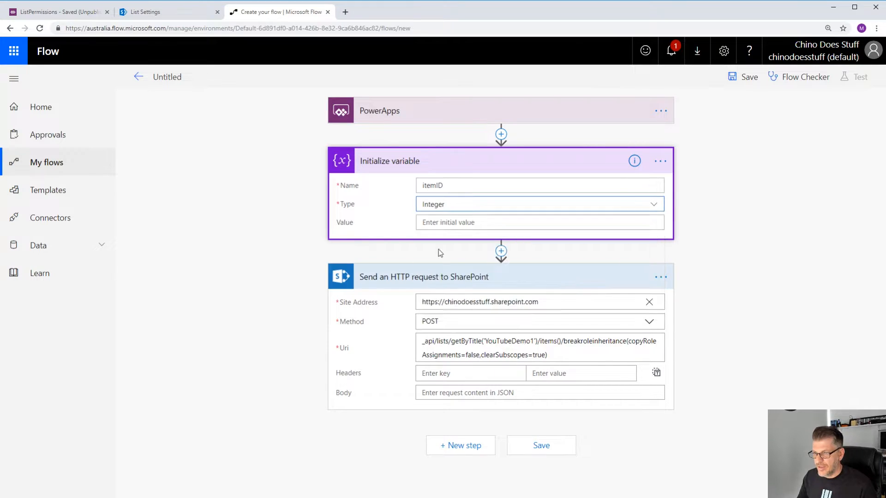
- Set the itemID variable's initial value to the Ask in PowerApps dynamic content
left_click(442, 223)
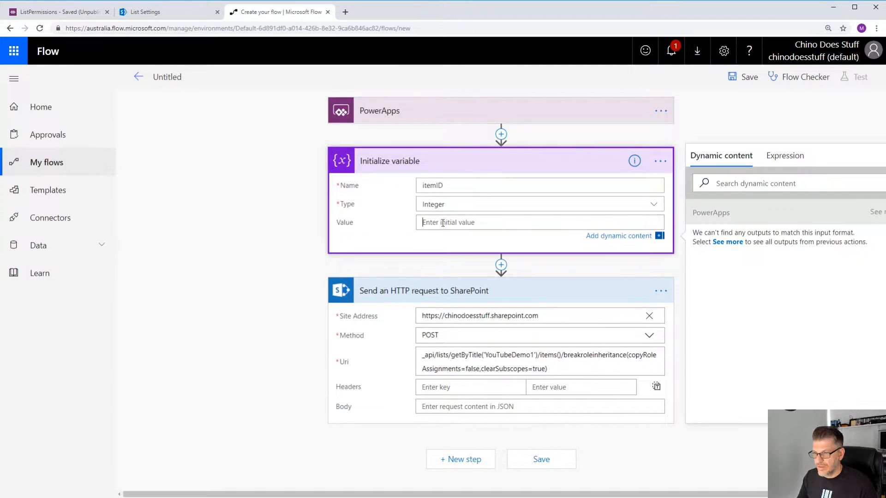
left_click(732, 243)
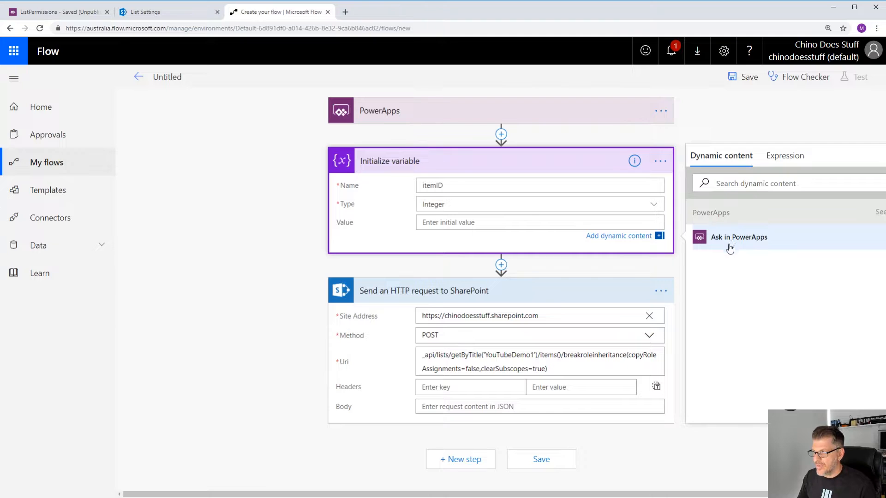
left_click(739, 236)
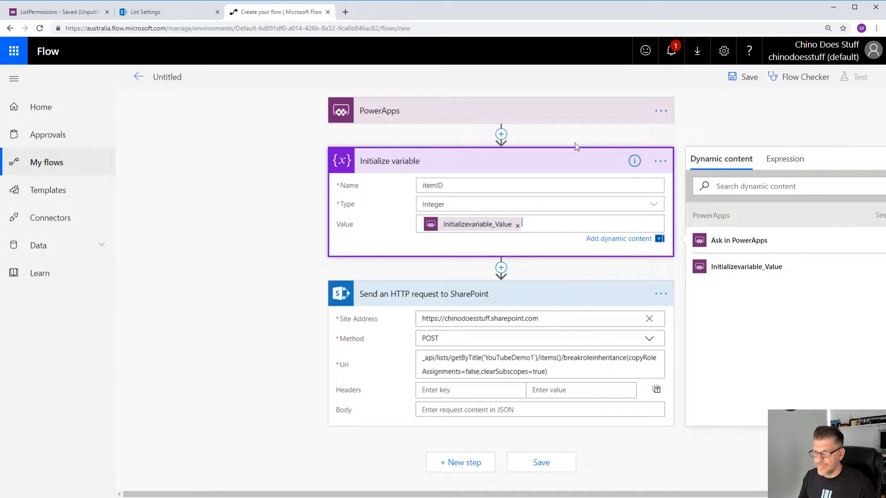
- Insert a second Initialize variable action between the itemID variable and the HTTP request
left_click(501, 268)
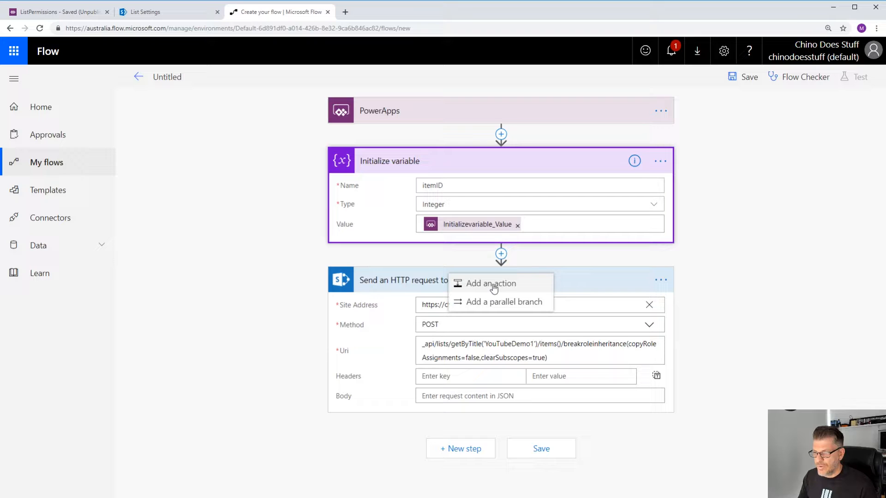
left_click(492, 284)
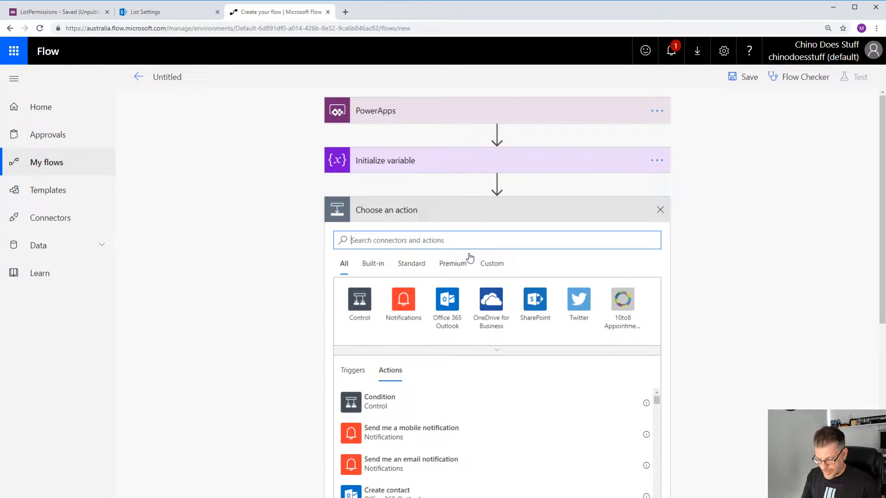
type("initi")
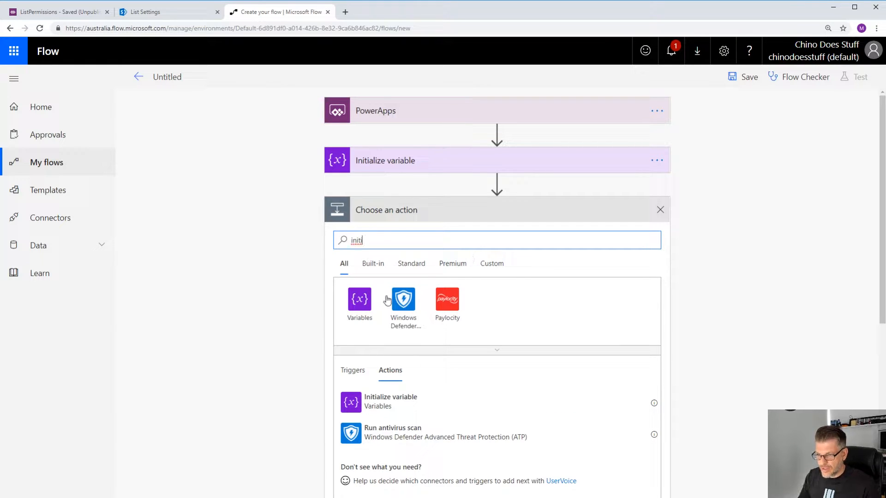
left_click(354, 302)
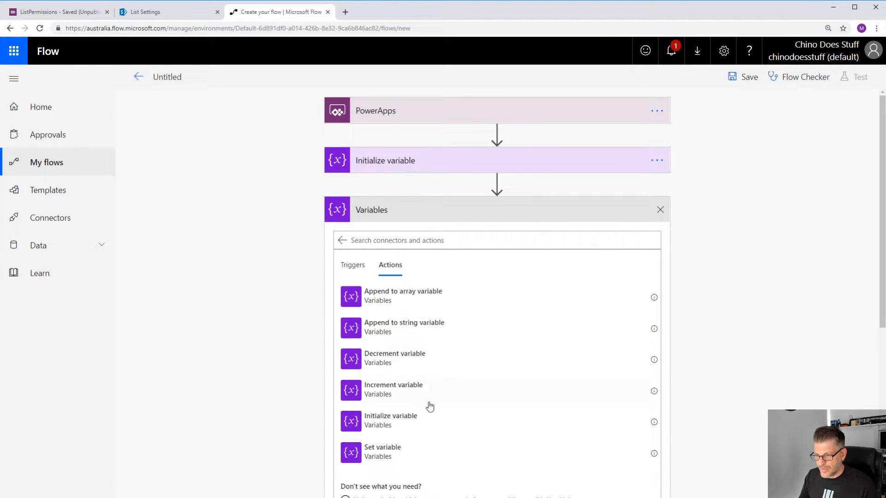
left_click(399, 423)
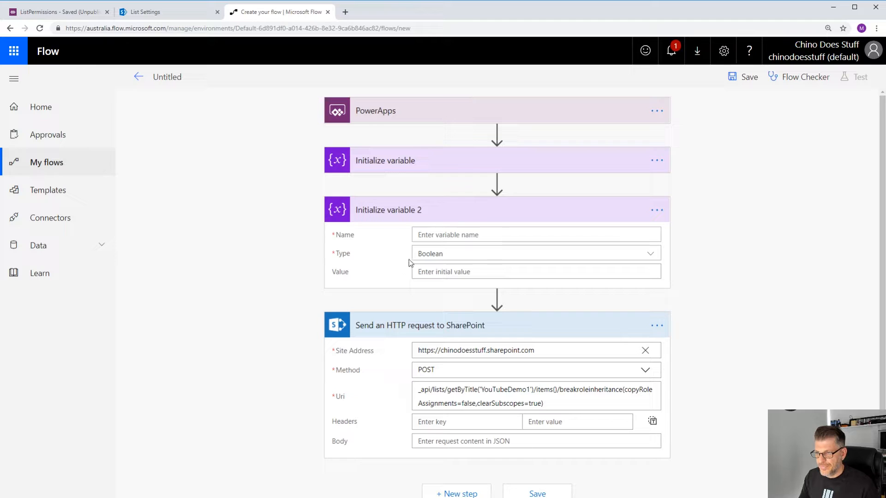
- Name the second variable userEmail and set its type to String
left_click(438, 235)
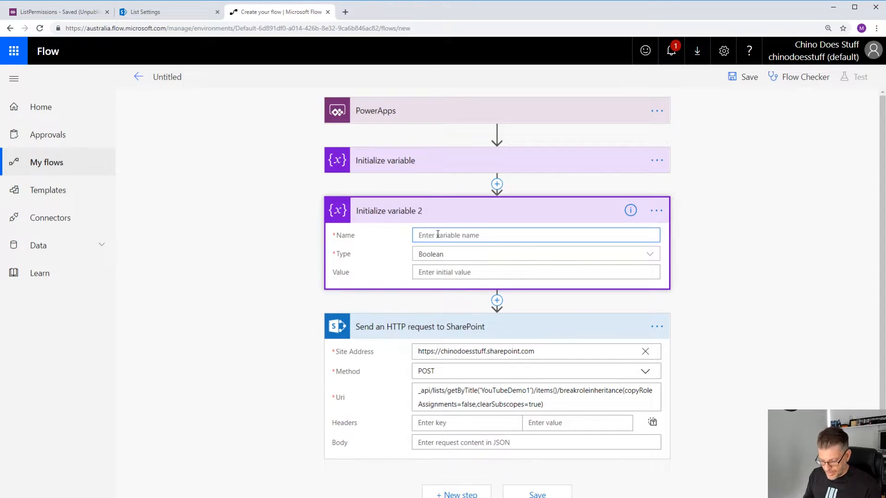
type("userEmail")
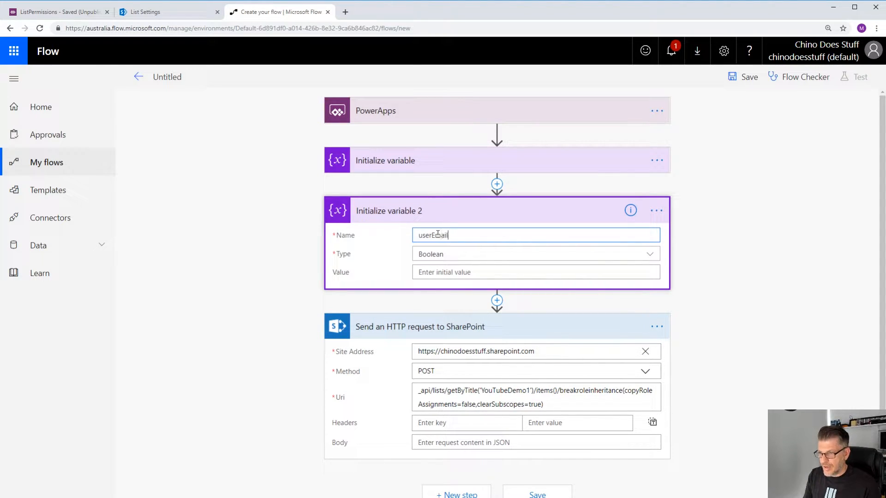
left_click(438, 255)
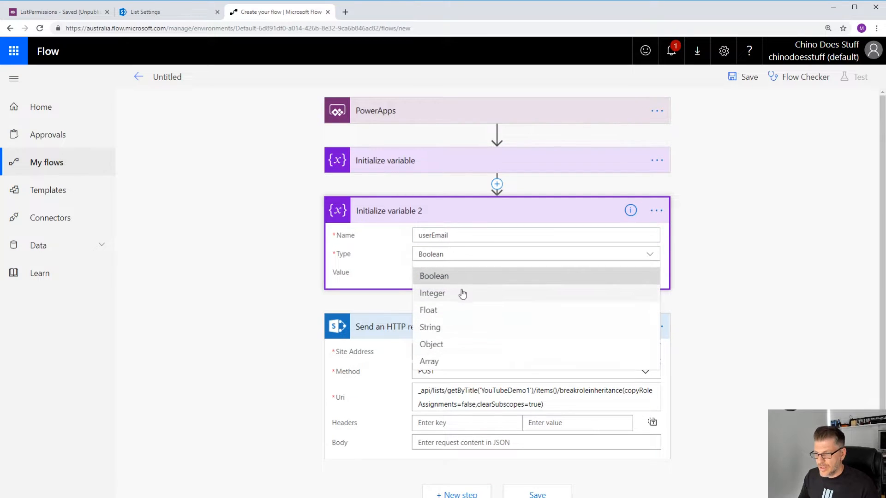
left_click(437, 327)
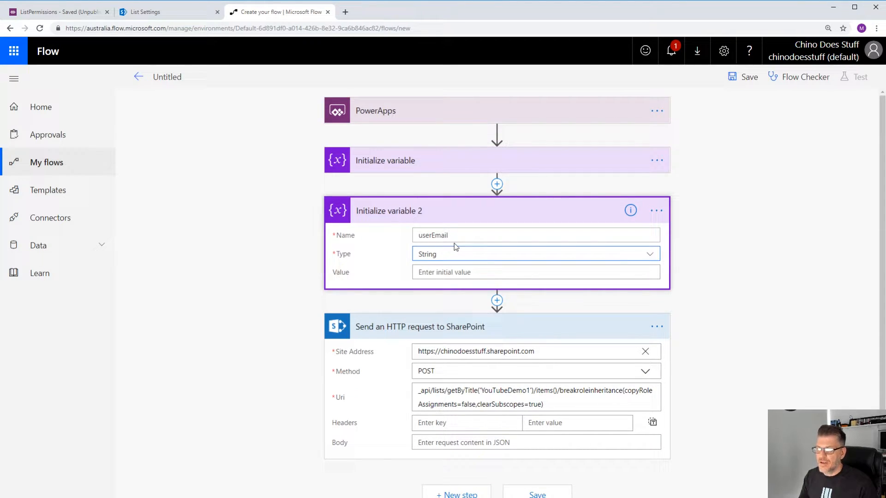
- Set the userEmail variable's initial value to the Ask in PowerApps dynamic content and collapse the action
left_click(450, 272)
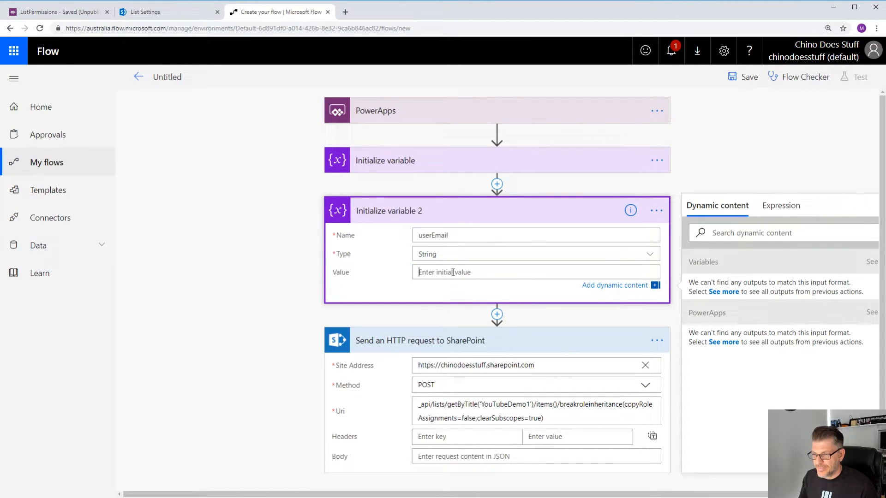
left_click(732, 344)
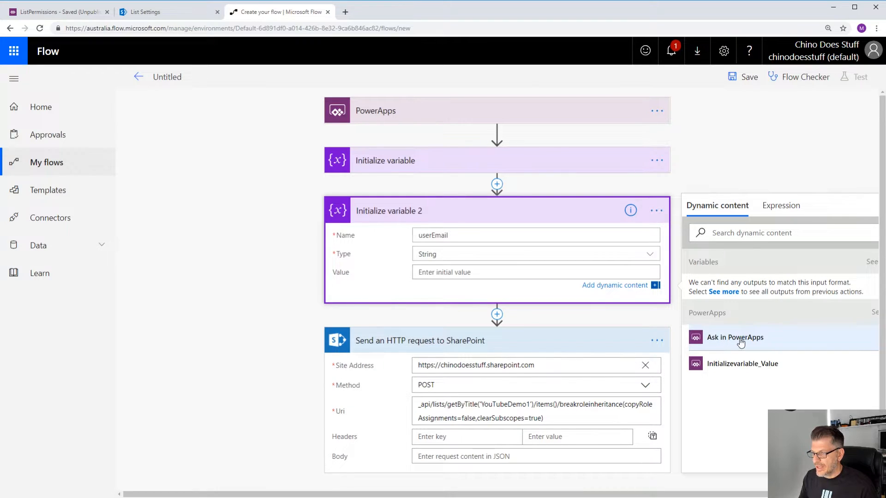
left_click(736, 341)
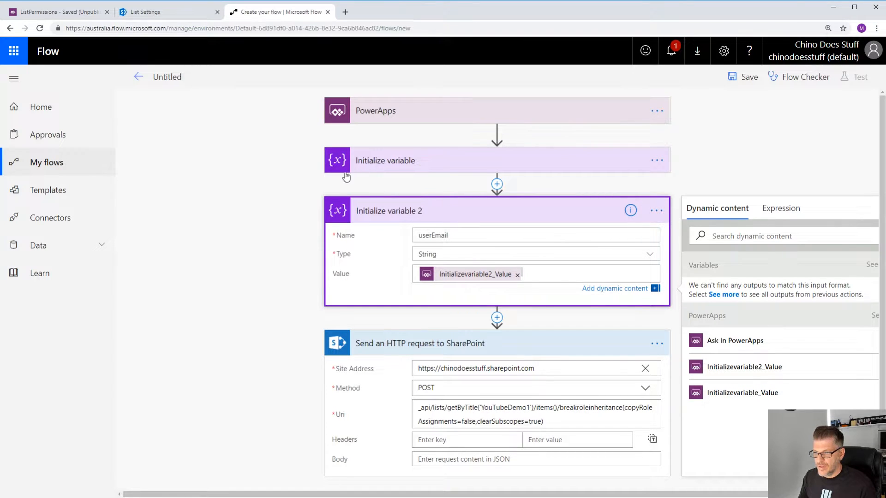
left_click(342, 210)
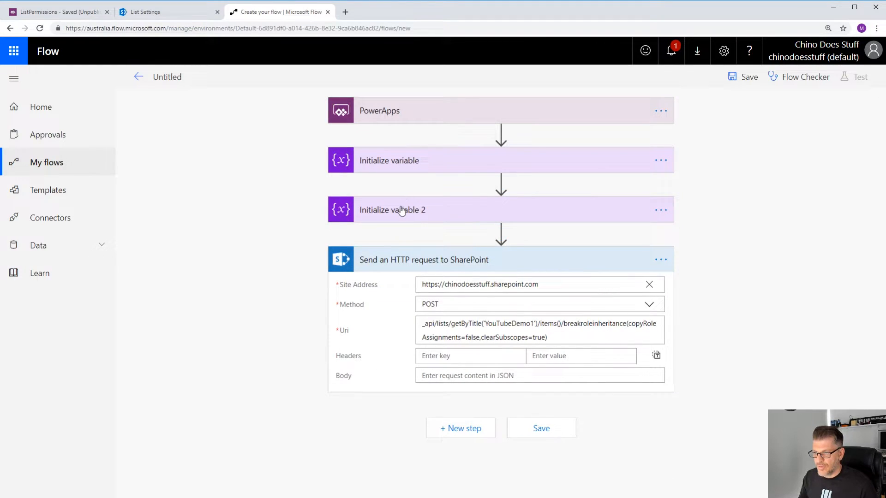
- Insert the itemID variable inside the empty items() parentheses of the breakroleinheritance request's Uri
left_click(559, 323)
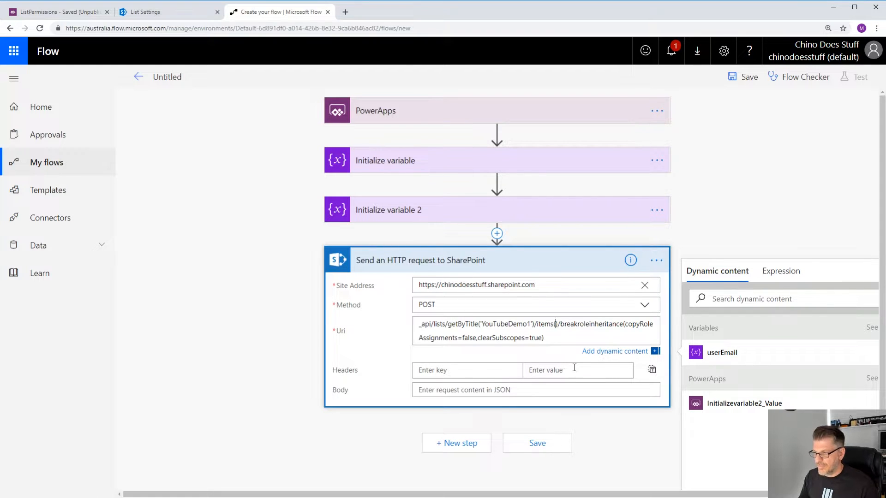
left_click(872, 327)
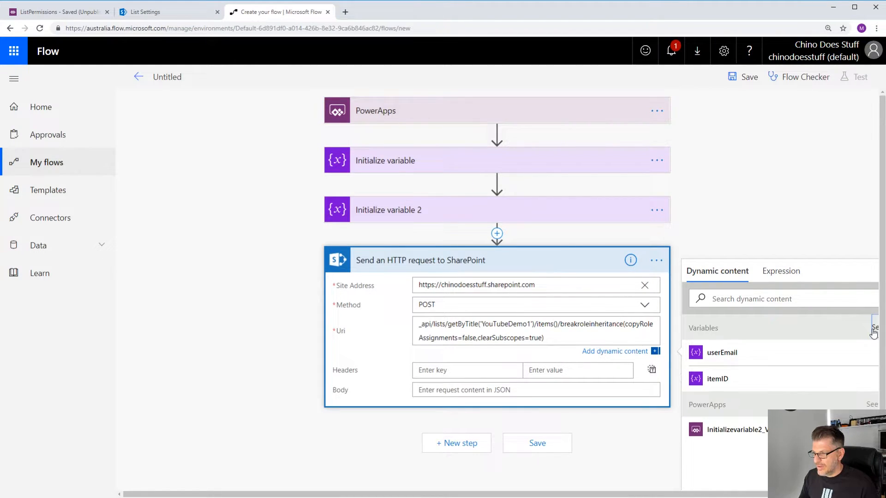
mouse_move(821, 494)
left_mouse_down()
mouse_move(846, 494)
mouse_move(826, 494)
left_mouse_up()
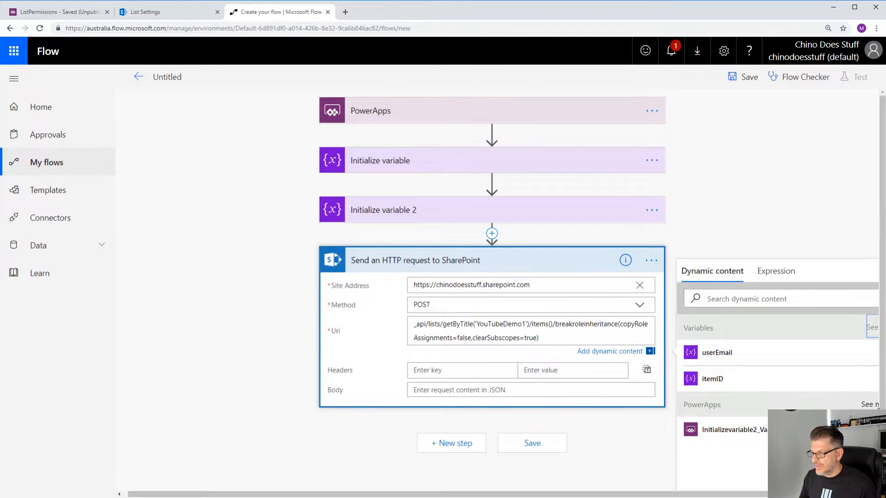
mouse_move(885, 404)
left_mouse_down()
mouse_move(860, 404)
mouse_move(884, 404)
left_mouse_up()
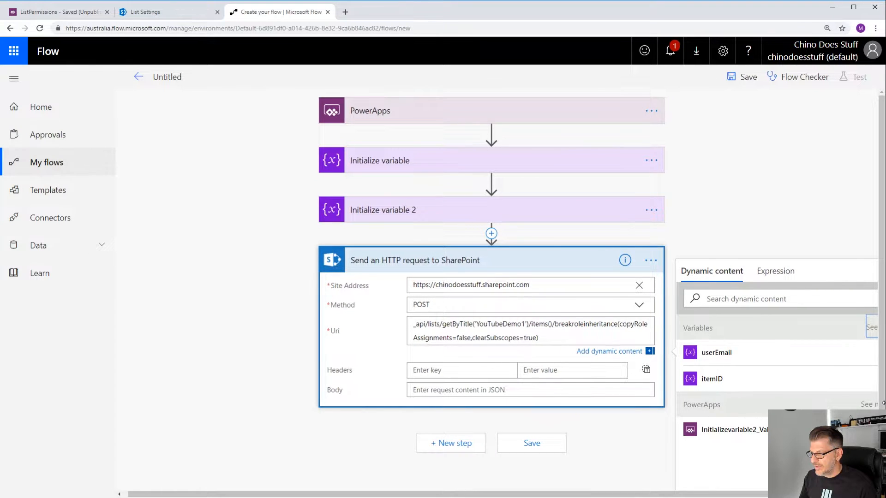
left_click(729, 386)
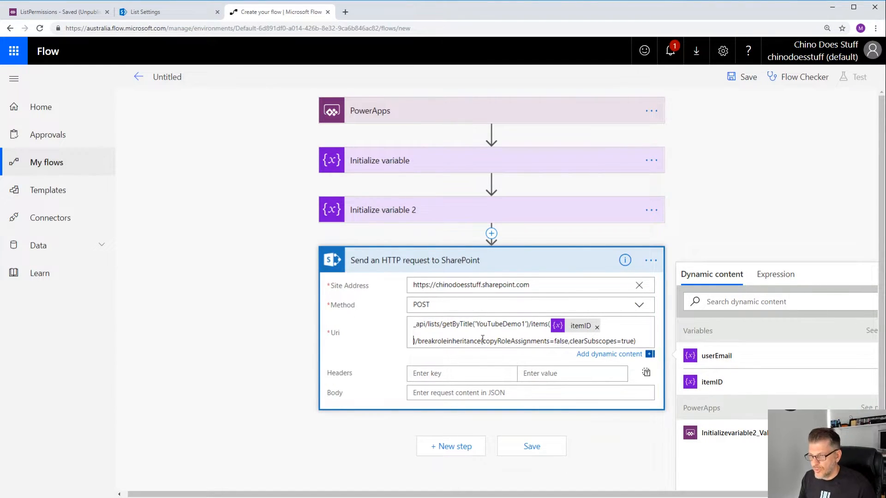
- Add a second Send an HTTP request to SharePoint action below the first request
left_click(464, 430)
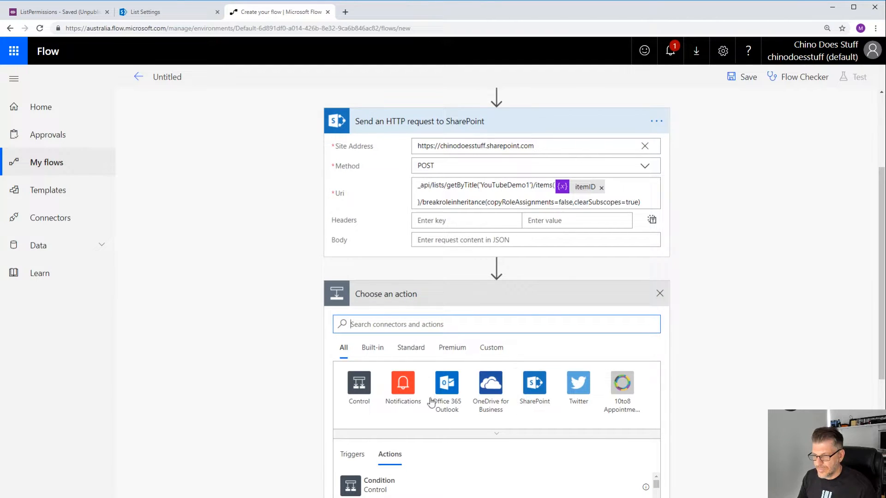
type("sharepo")
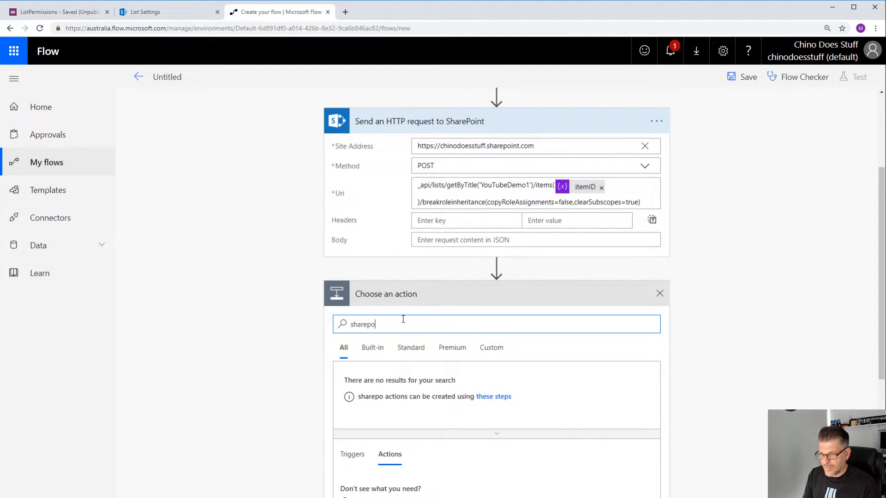
type("int http")
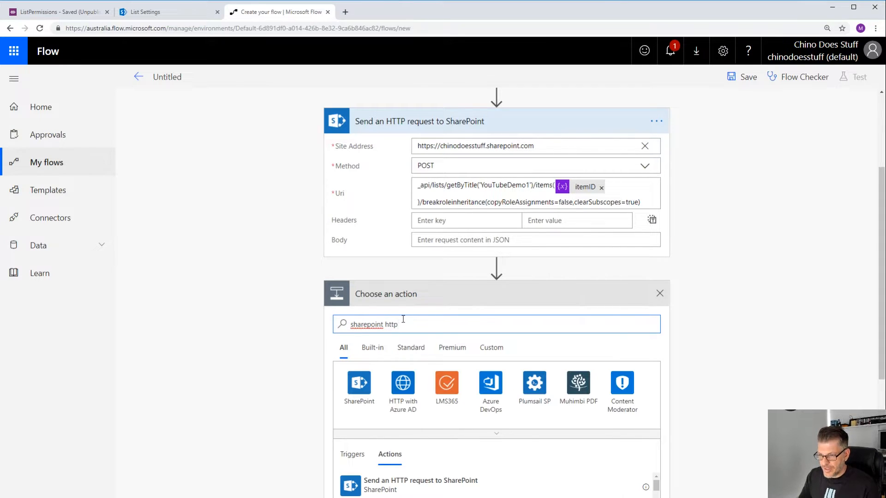
scroll(388, 430, "down", 2)
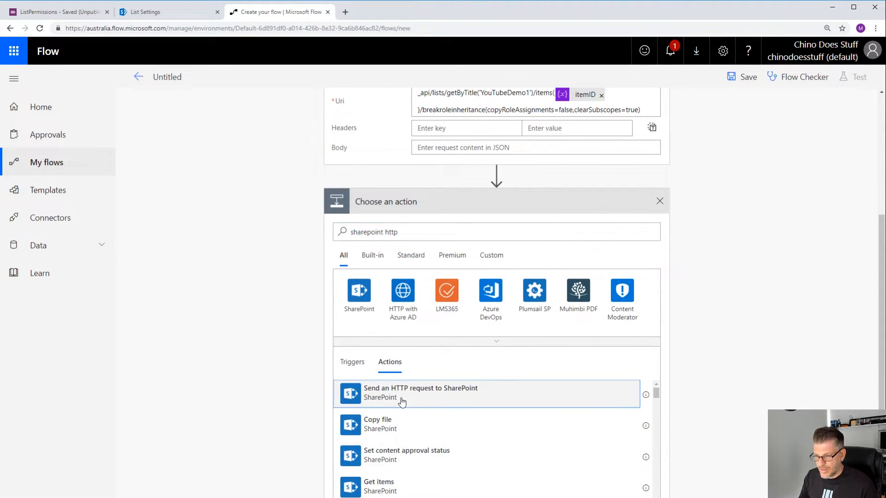
left_click(401, 401)
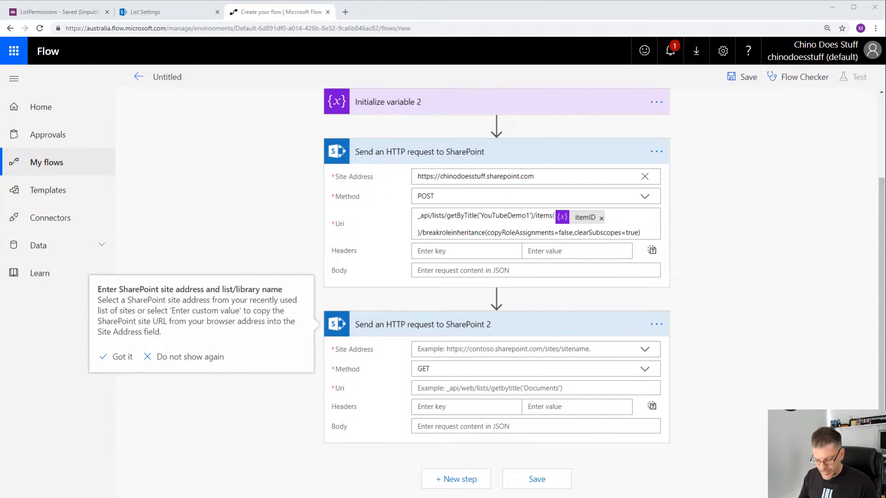
key("alt+Tab")
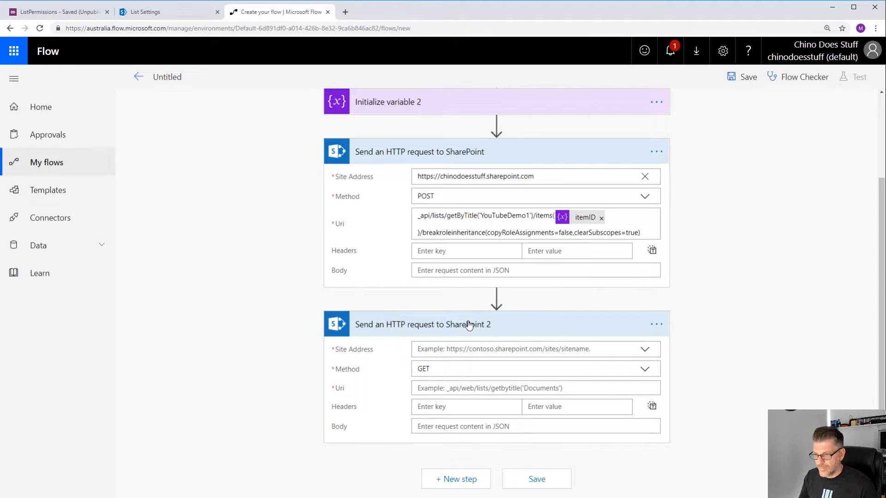
left_click(447, 349)
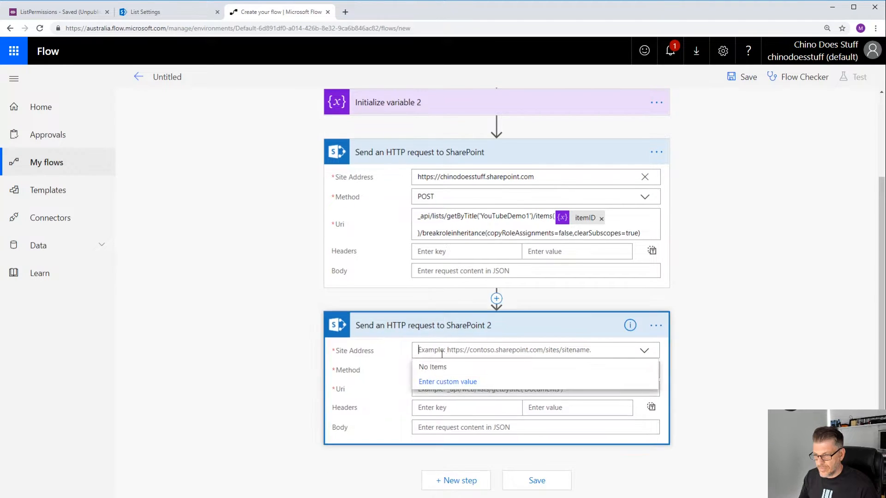
left_click(435, 387)
type("https://chinodoesstuff.sharepoint.com")
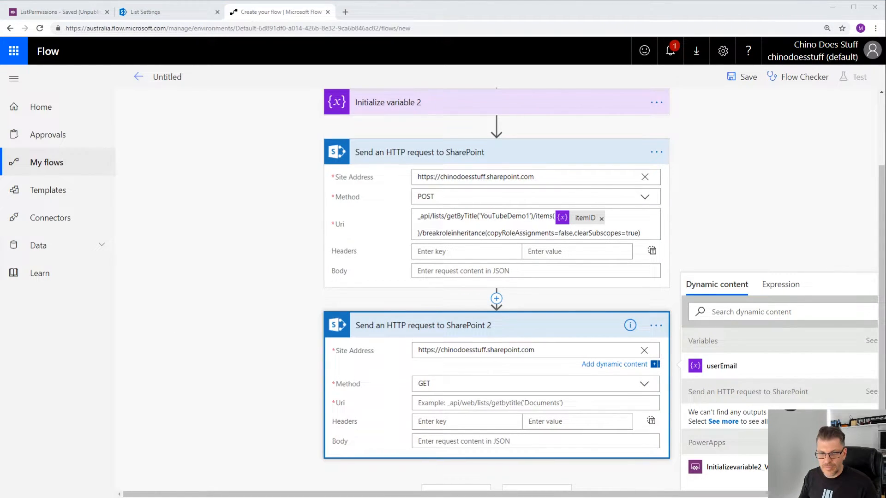
left_click(259, 343)
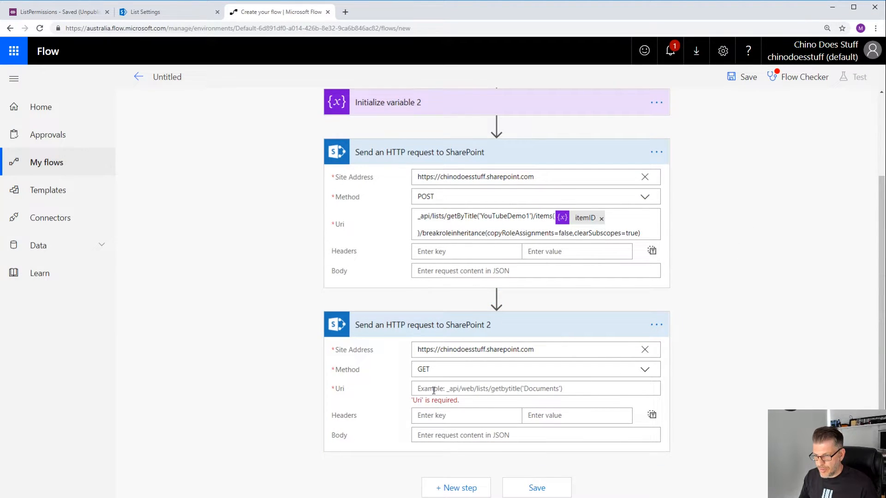
- Set the second request's Uri to _api/web/SiteUsers/getByEmail('') with the userEmail variable inside the quotes
left_click(443, 389)
type("_api/web/SiteUsers/getByEmail('UserEmail')")
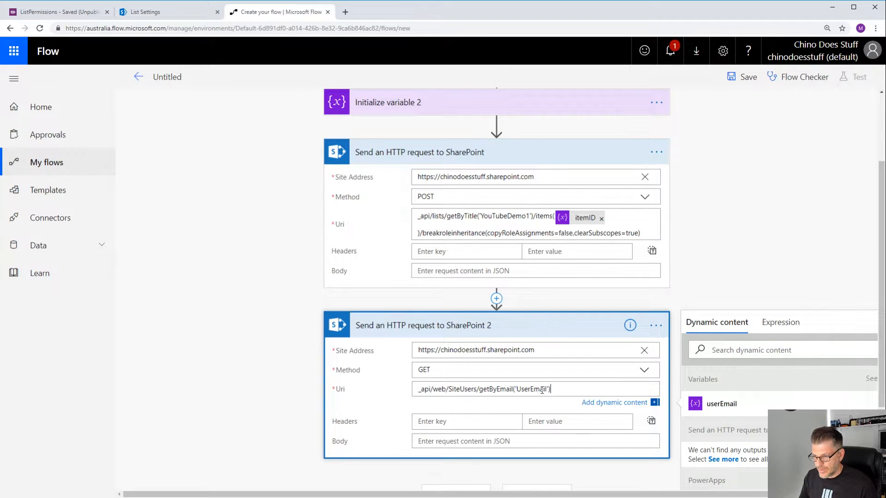
left_click_drag(546, 389, 516, 390)
key("BackSpace")
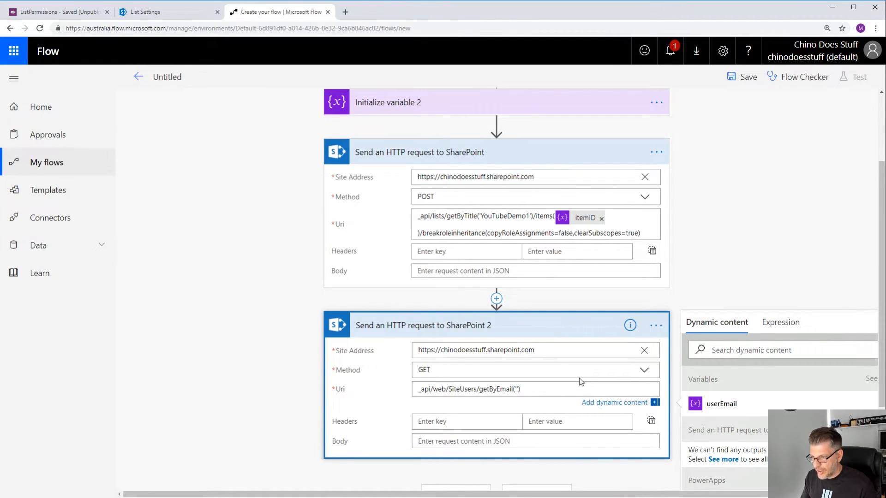
left_click(731, 401)
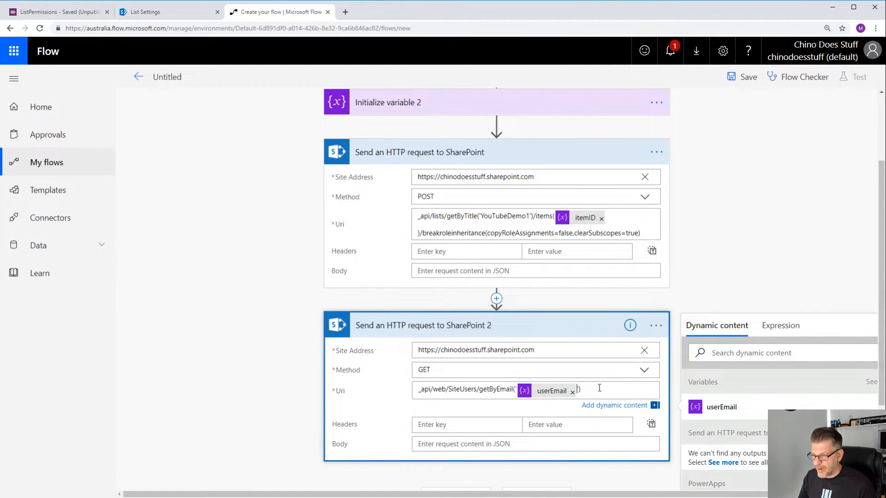
- Add an Initialize variable action below the second HTTP request
scroll(605, 398, "down", 2)
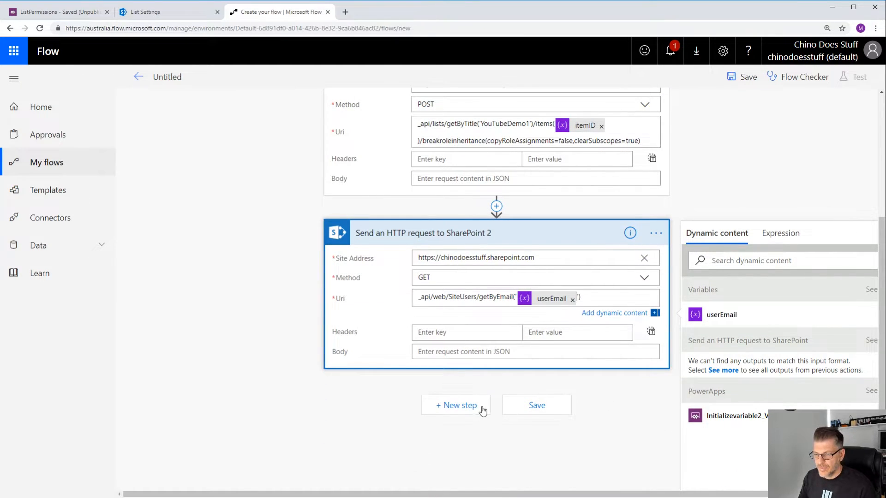
left_click(456, 414)
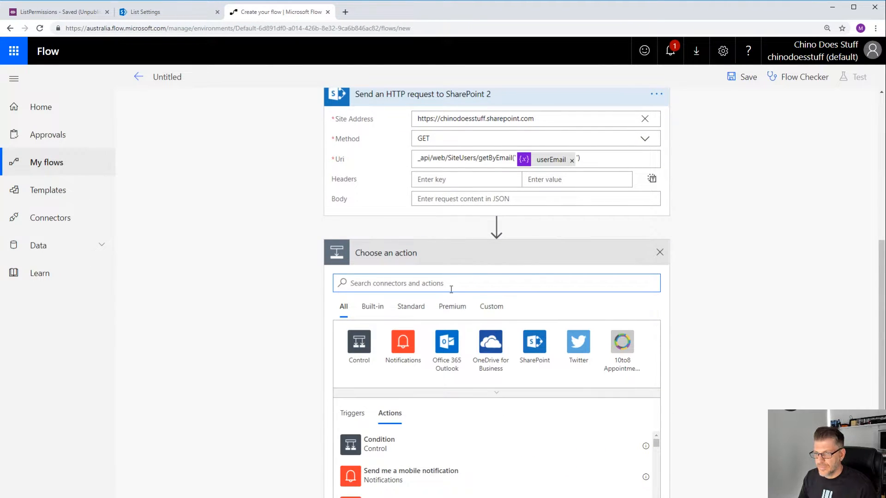
type("initi")
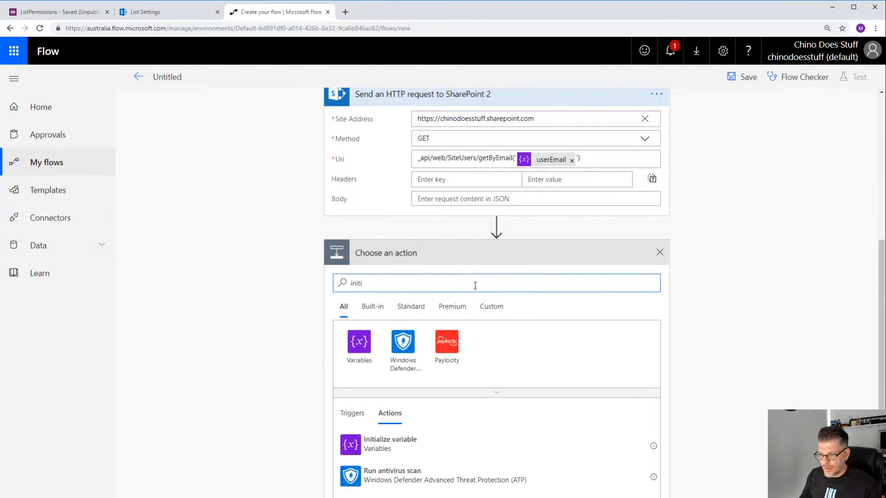
left_click(360, 340)
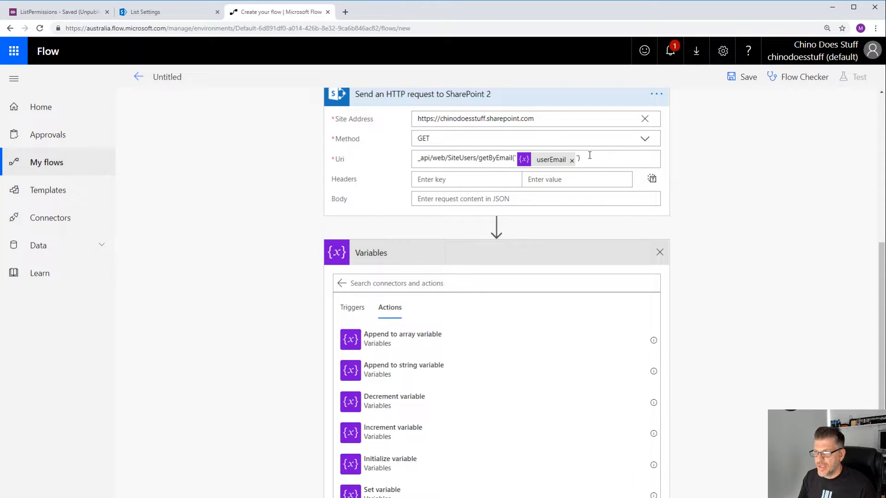
scroll(585, 158, "up", 1)
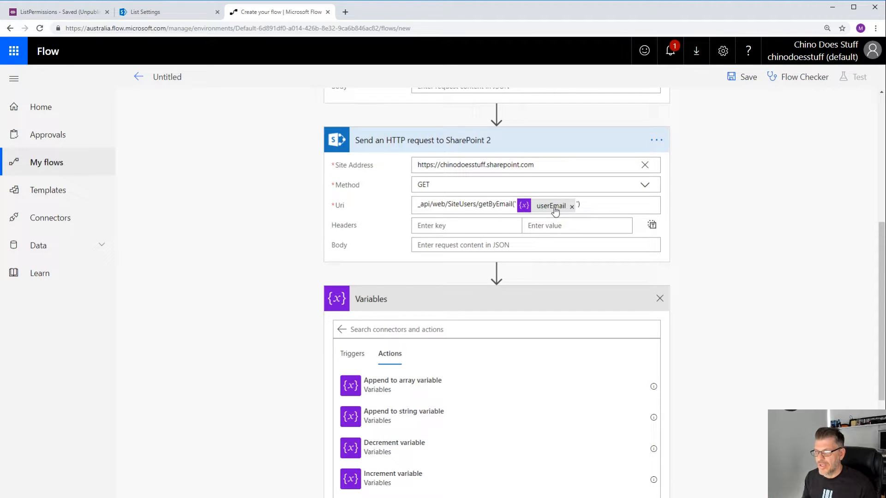
scroll(488, 321, "down", 2)
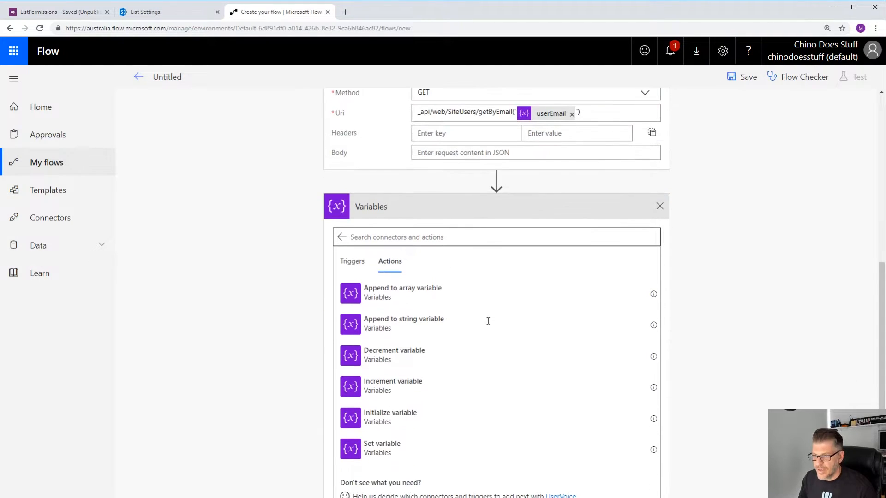
scroll(497, 360, "down", 1)
left_click(425, 374)
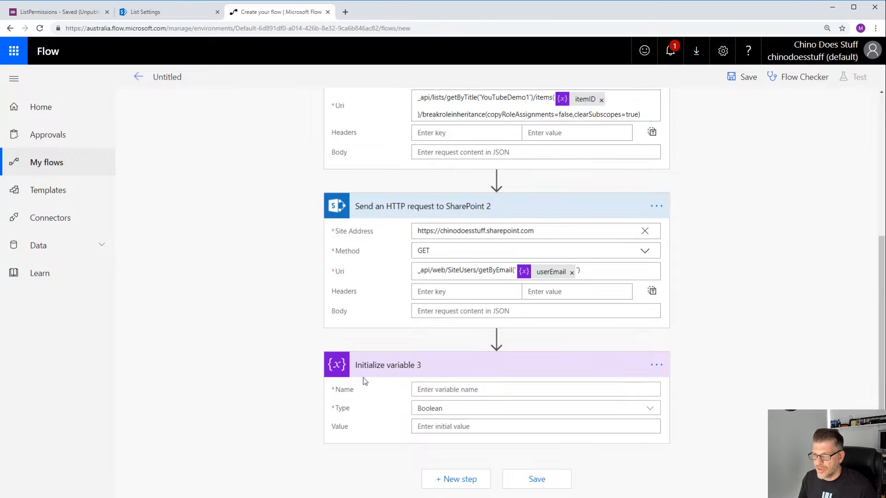
- Name the new variable varRequesterID and set its type to String
left_click(463, 389)
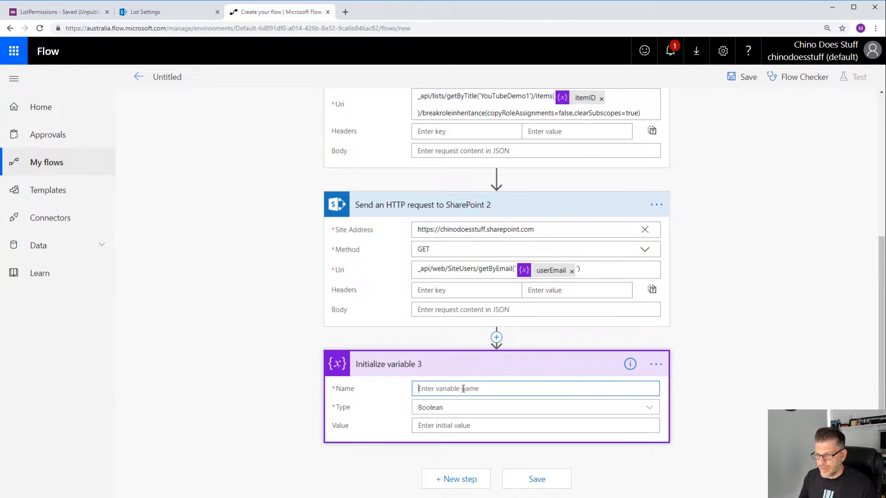
type("var")
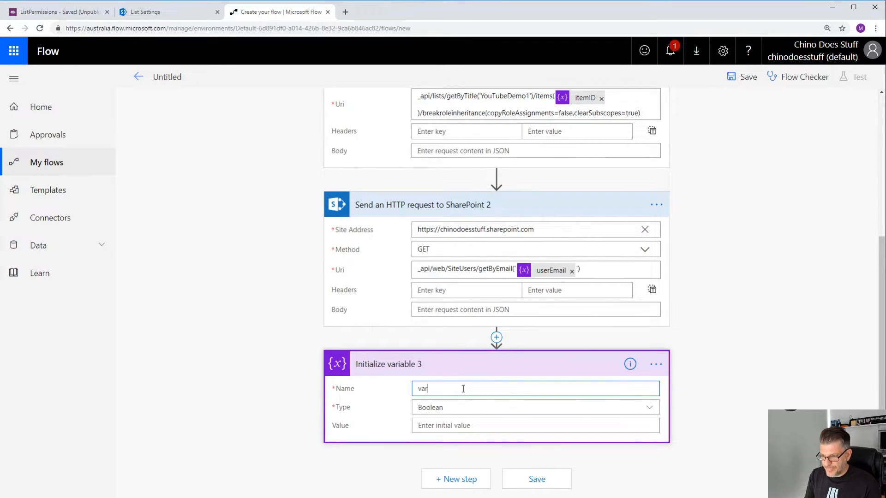
type("ResquesterID")
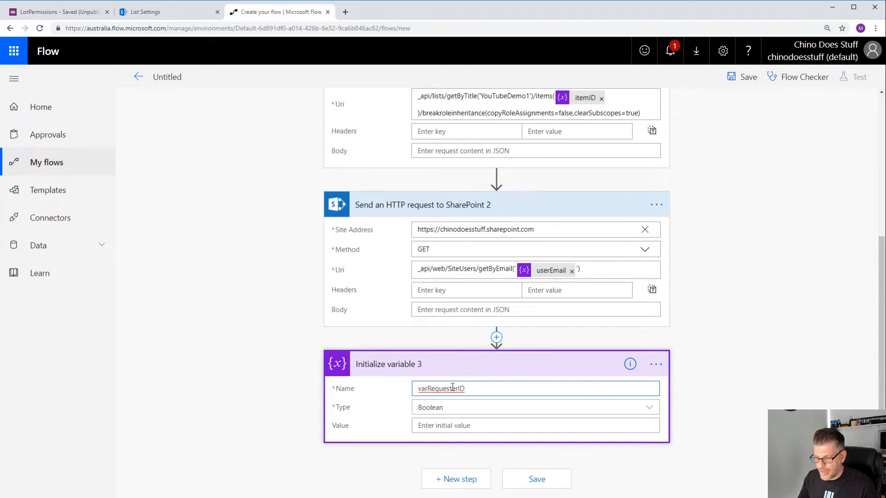
left_click(459, 408)
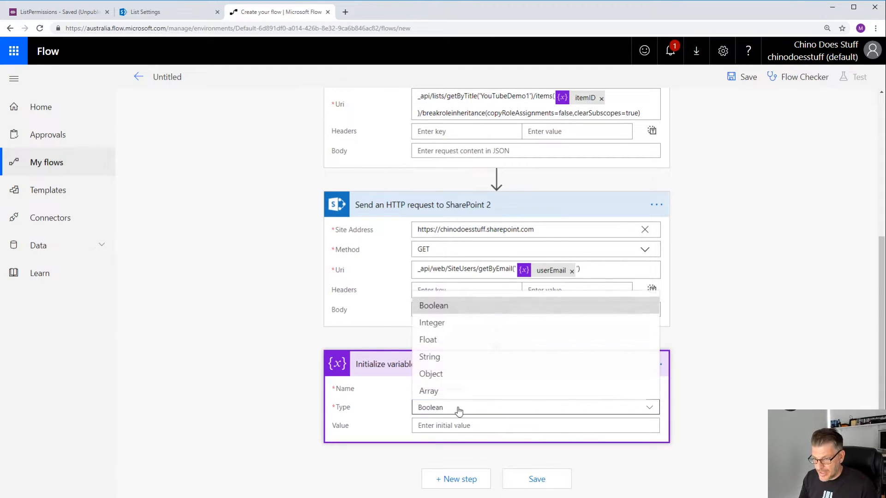
left_click(454, 360)
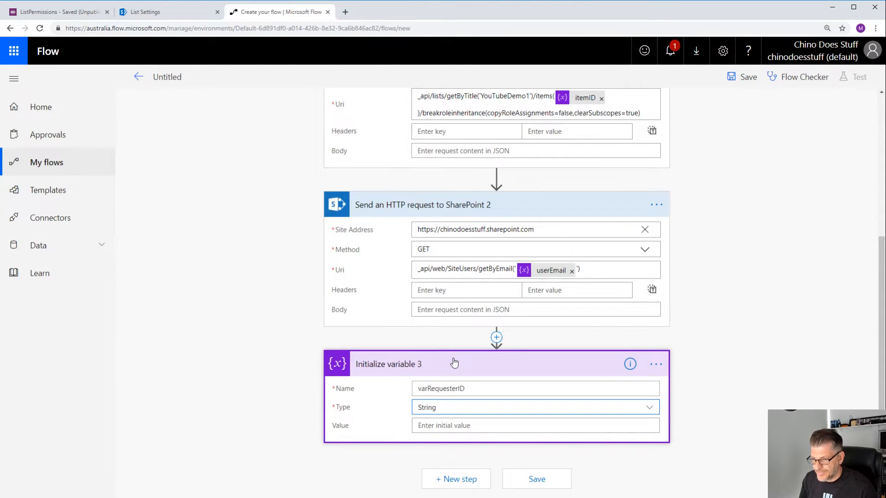
left_click(451, 427)
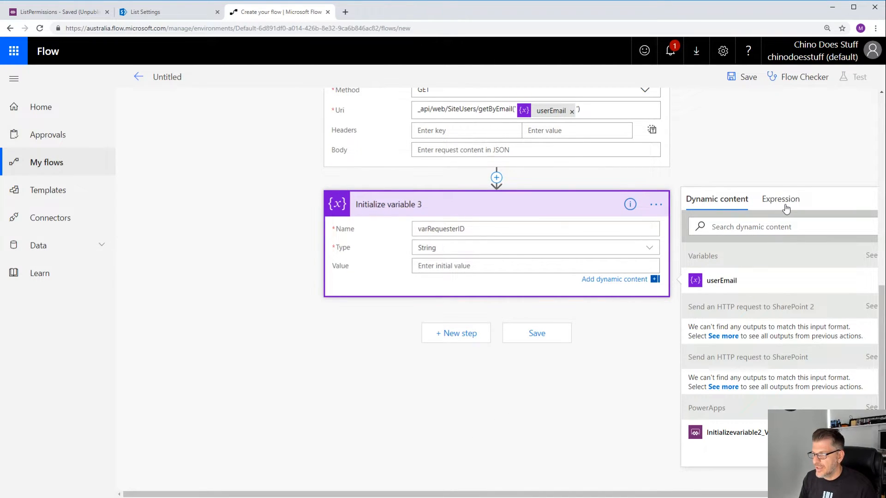
- Rename the second HTTP request action to GetRequesterID
double_click(436, 186)
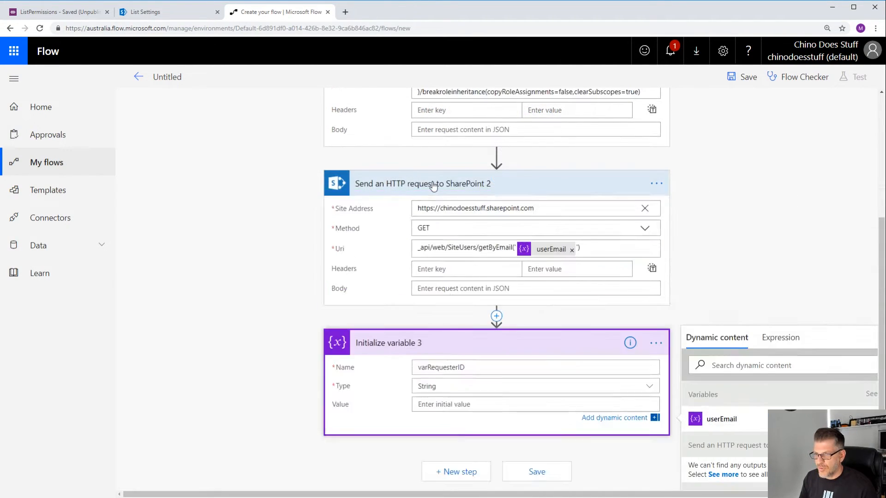
left_click(436, 187)
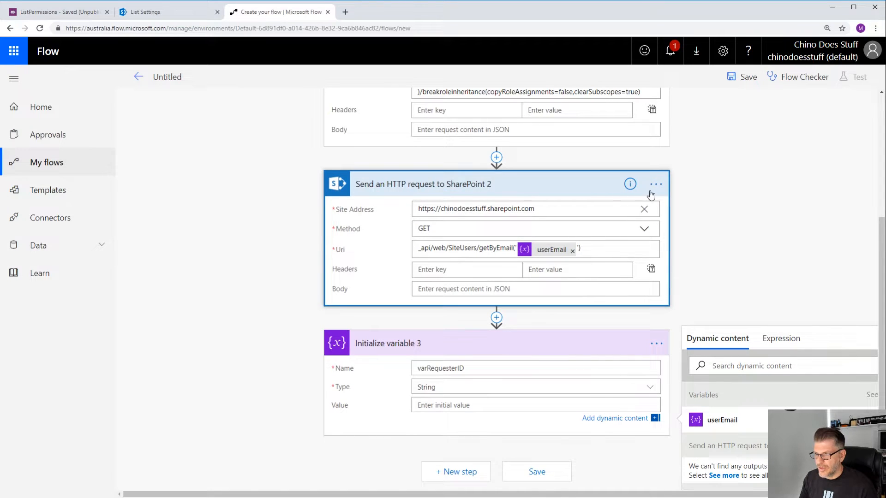
left_click(656, 206)
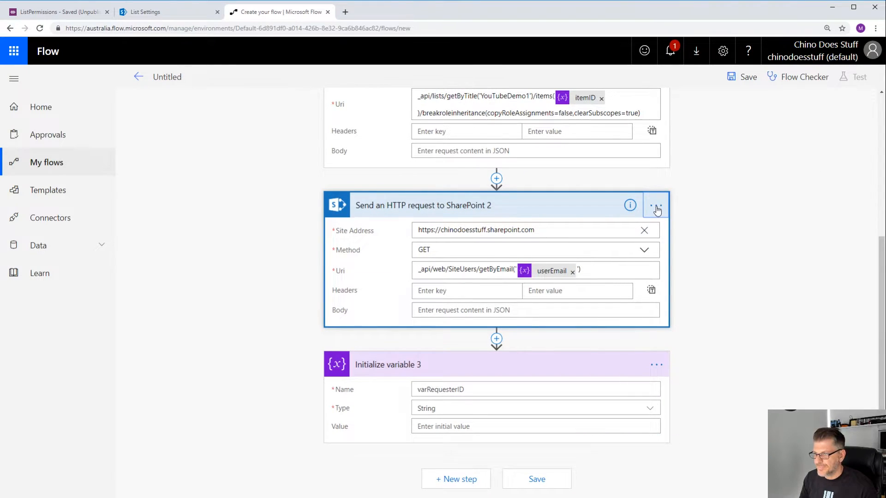
left_click(704, 203)
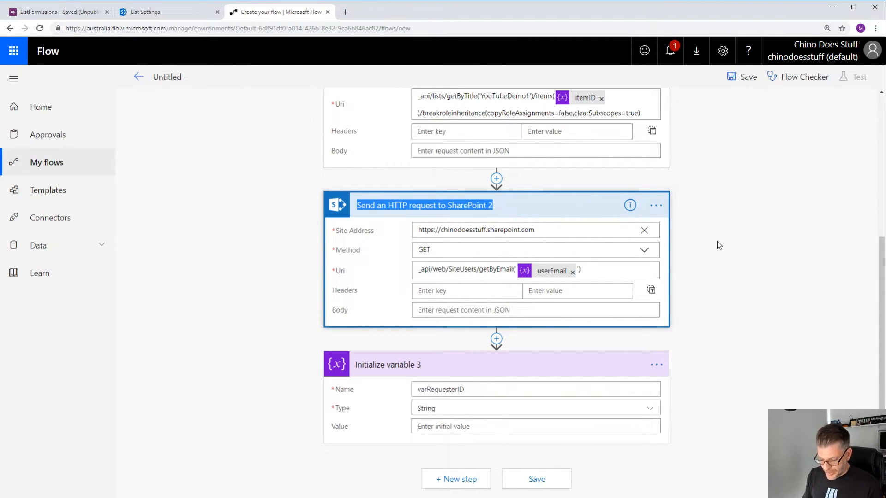
type("GetRe")
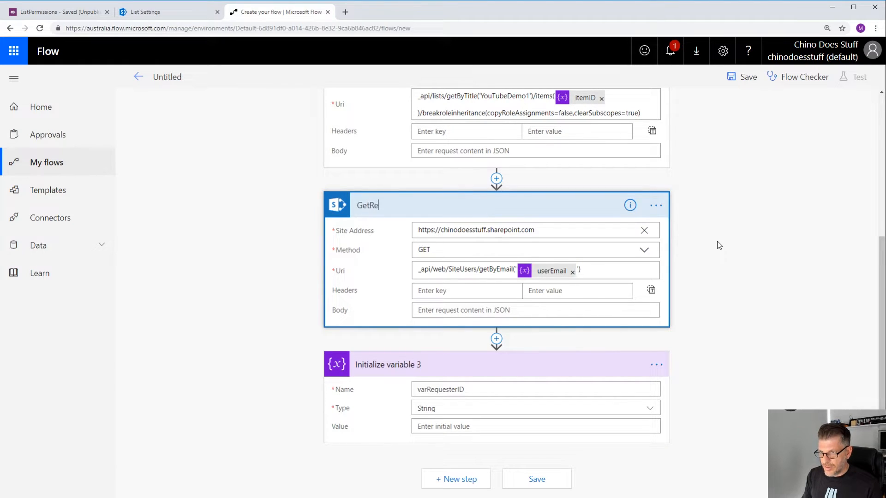
key("Tab")
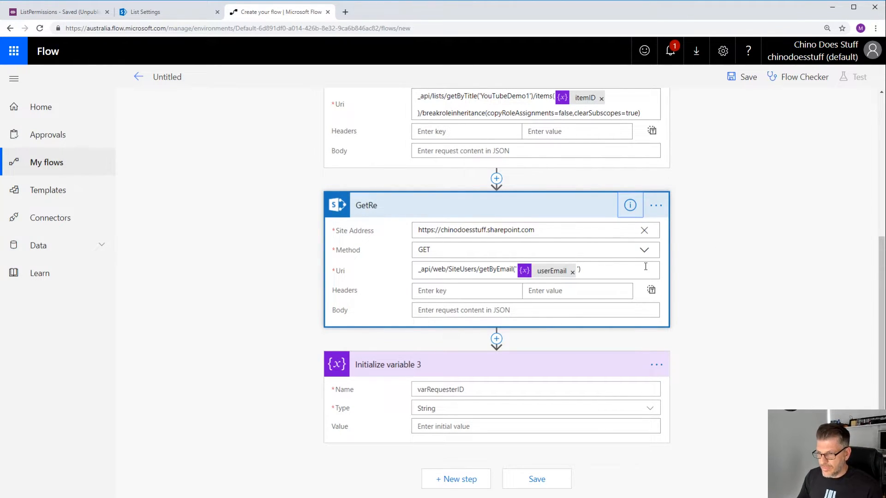
left_click(417, 209)
left_click(401, 203)
scroll(405, 208, "up", 2)
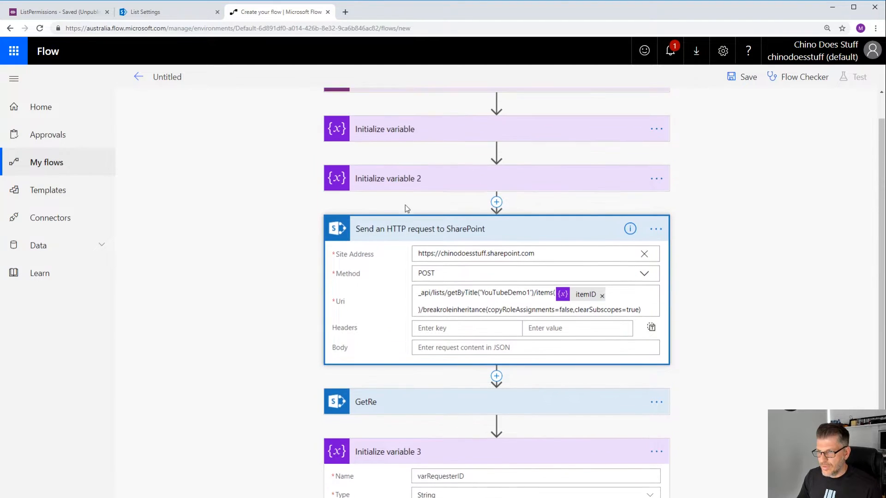
scroll(491, 251, "down", 2)
left_click(655, 315)
left_click(689, 311)
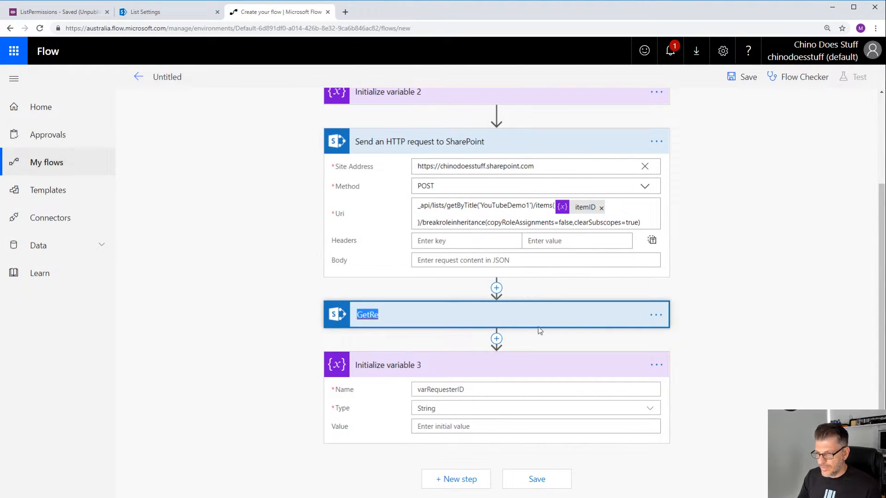
left_click(406, 309)
type("quester")
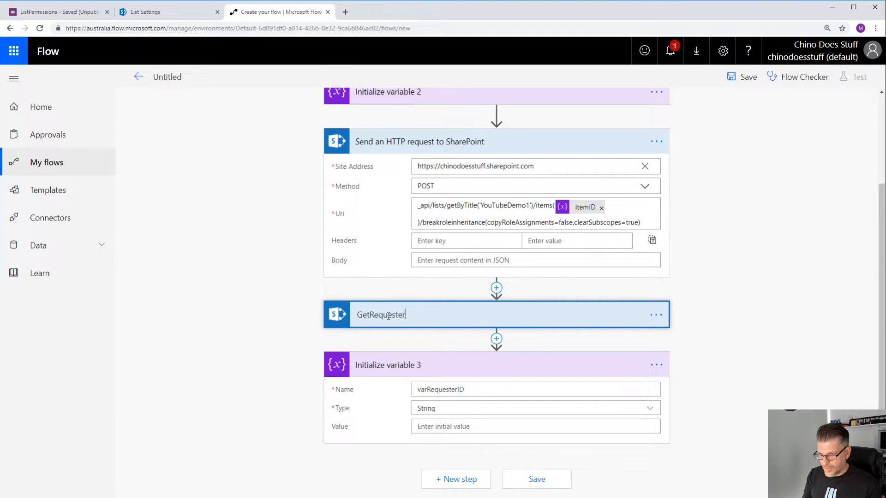
type("ID")
left_click(766, 354)
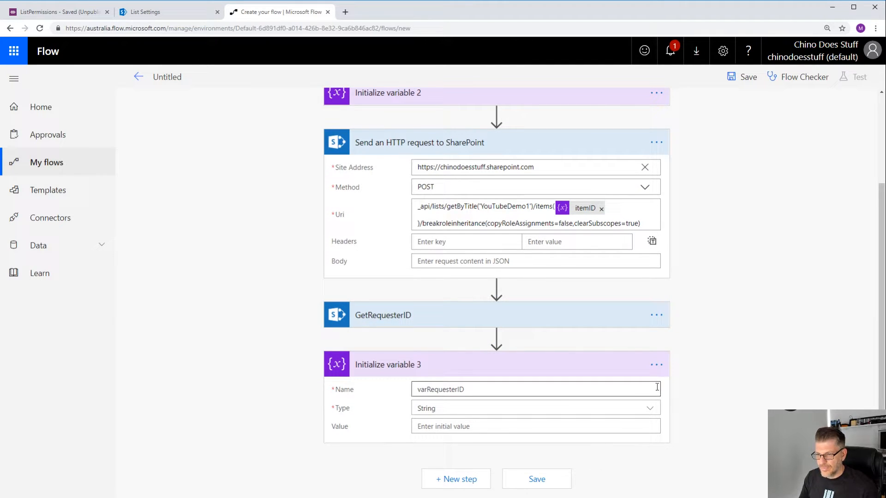
- Set varRequesterID's initial value to the expression body('GetRequesterID')['d']['id']
left_click(451, 427)
scroll(456, 425, "down", 3)
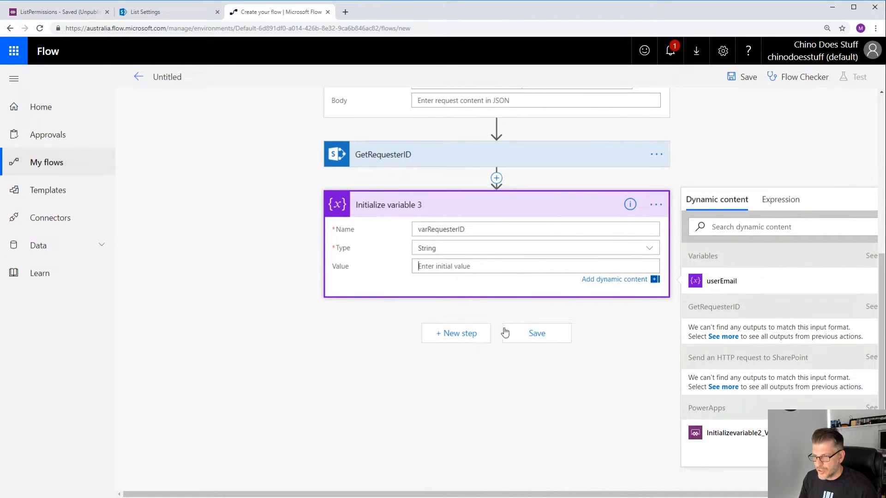
left_click(791, 203)
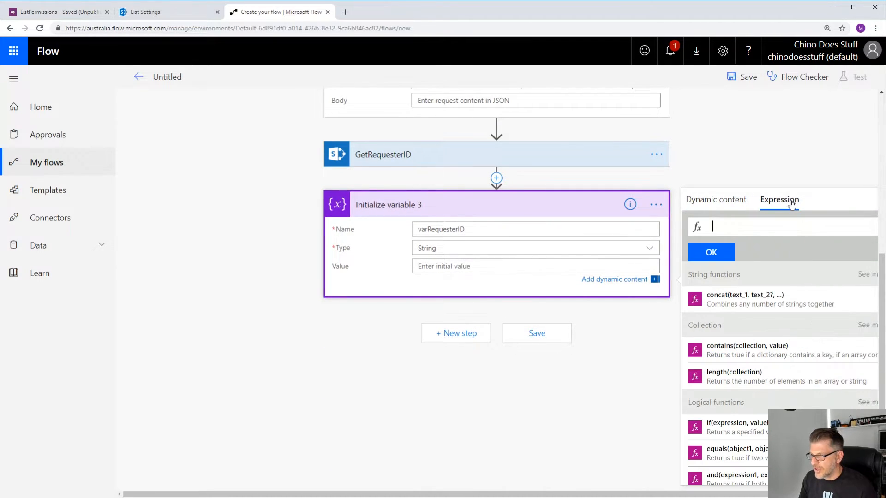
type("b")
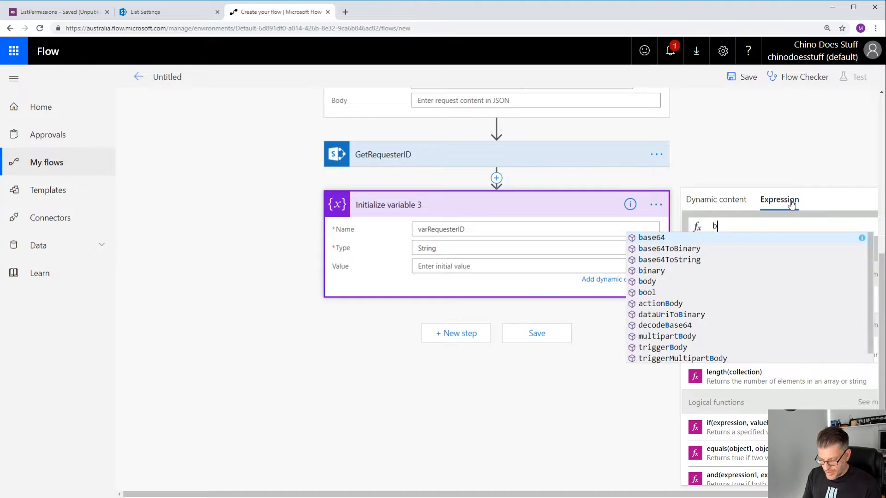
type("ody")
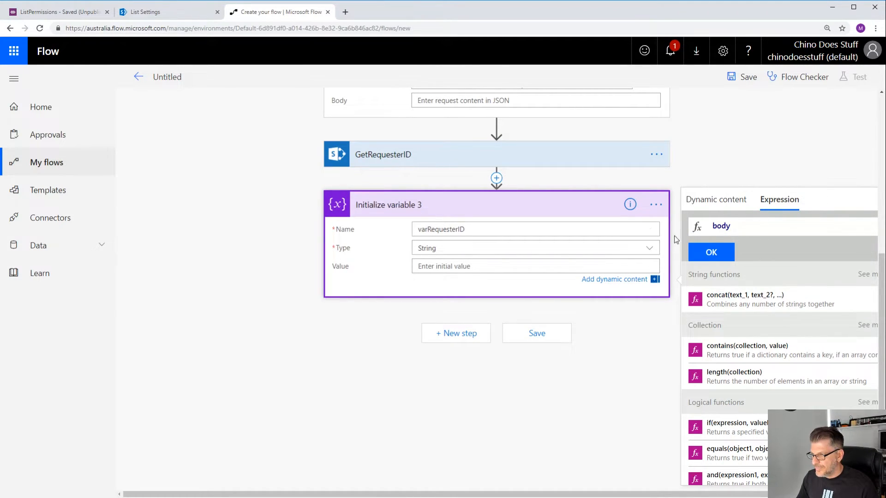
type("(")
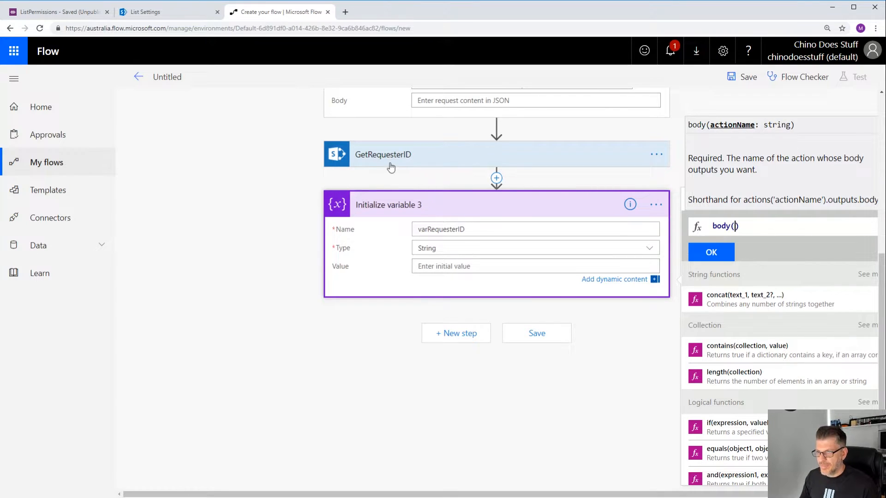
type("'")
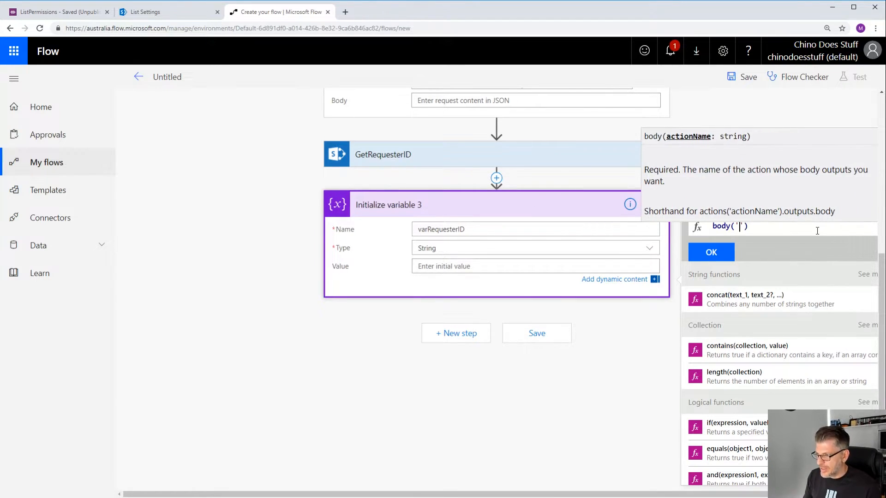
type("Get")
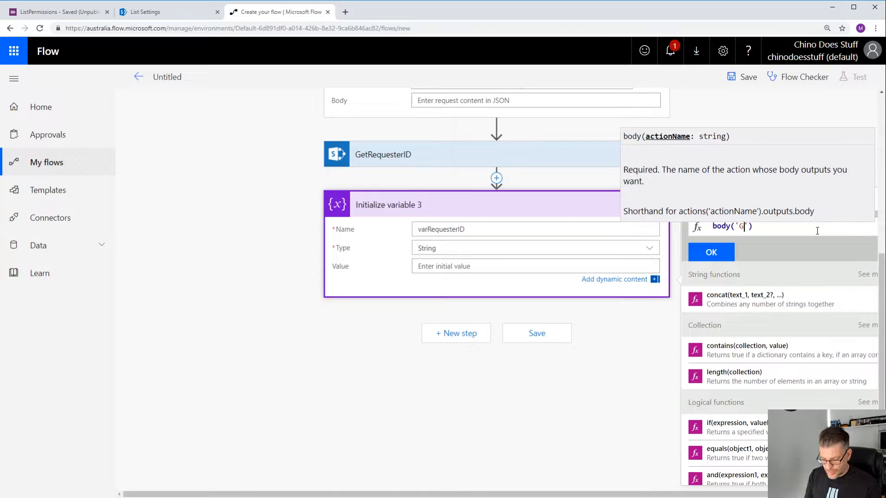
type("Re")
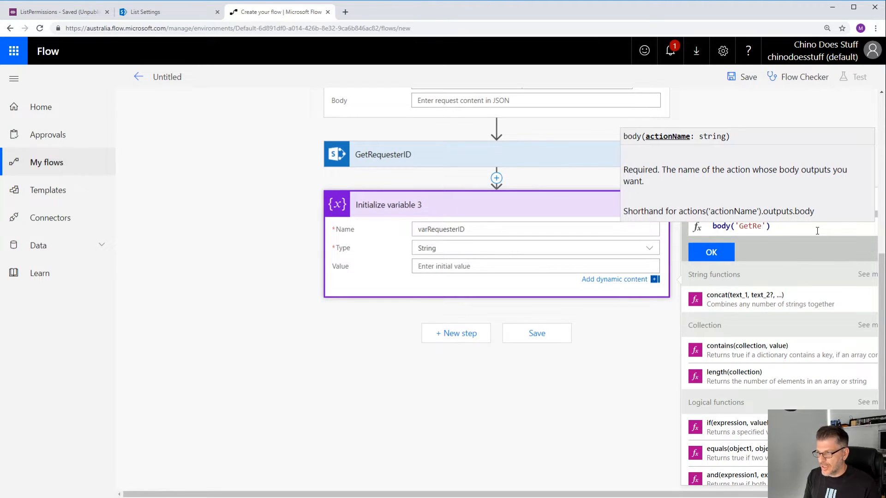
type("quester")
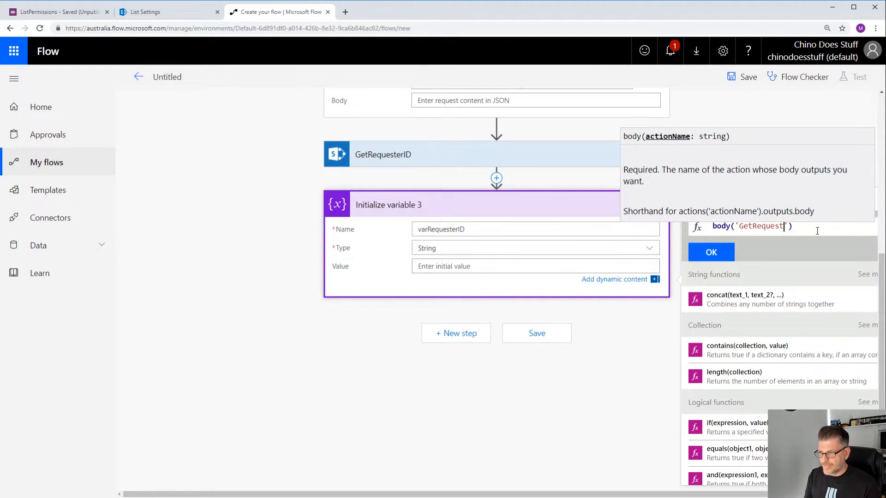
type("ID")
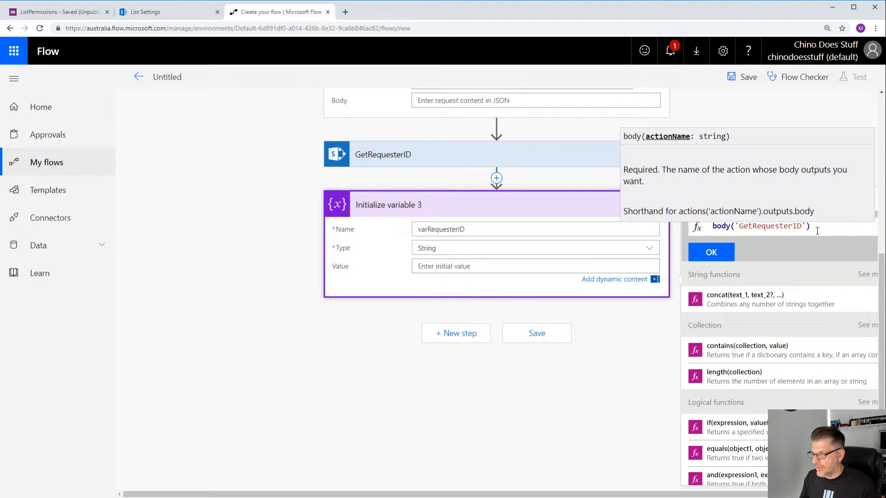
left_click(817, 231)
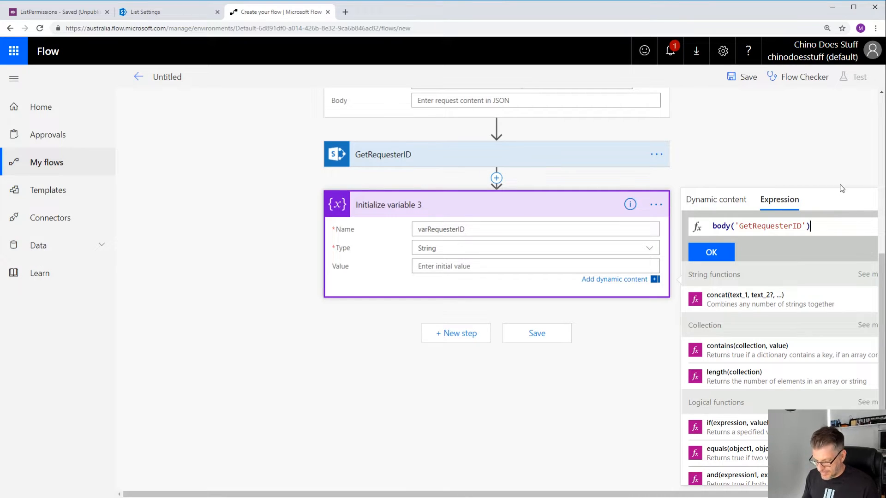
type("['d")
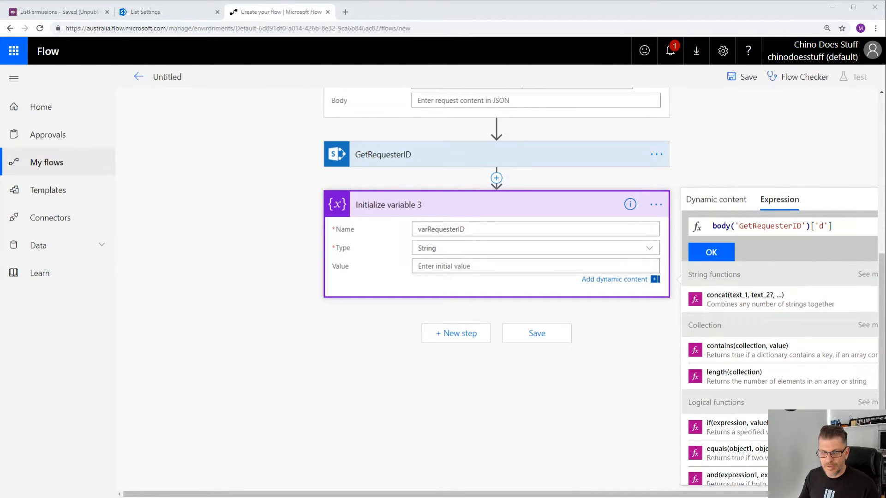
left_click(850, 227)
type("['d']['")
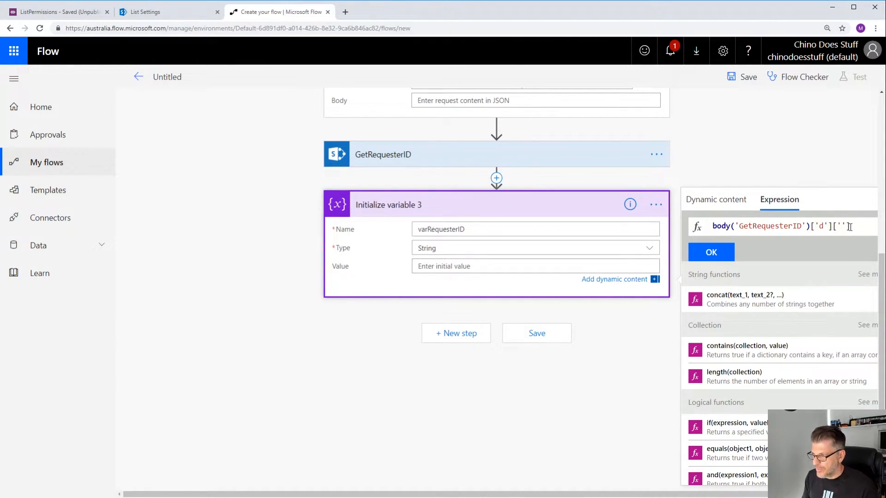
type("id")
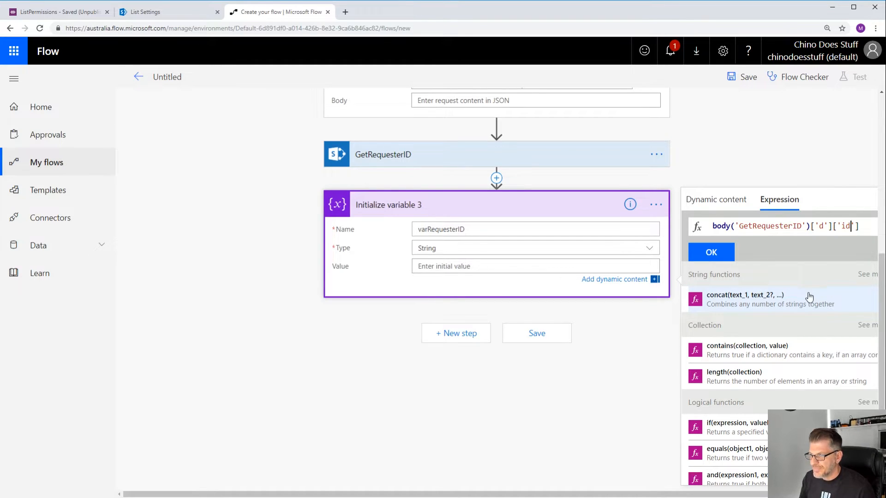
scroll(803, 317, "down", 20)
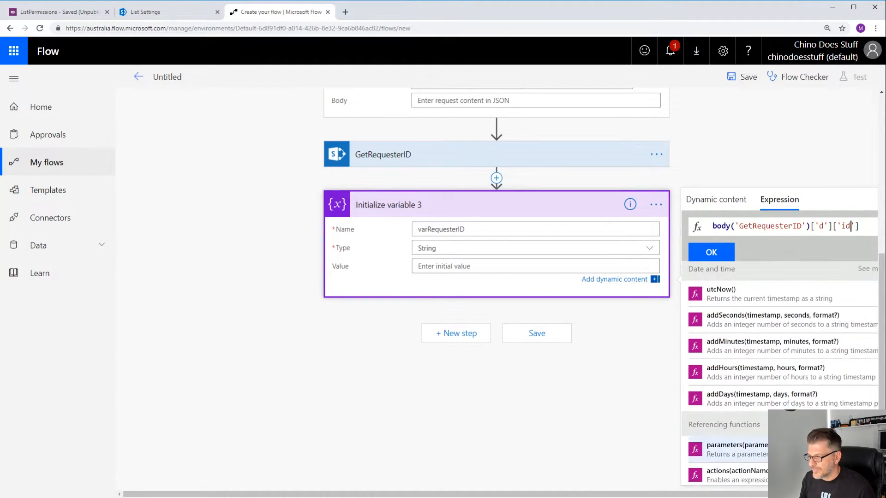
scroll(821, 409, "up", 5)
left_click(711, 249)
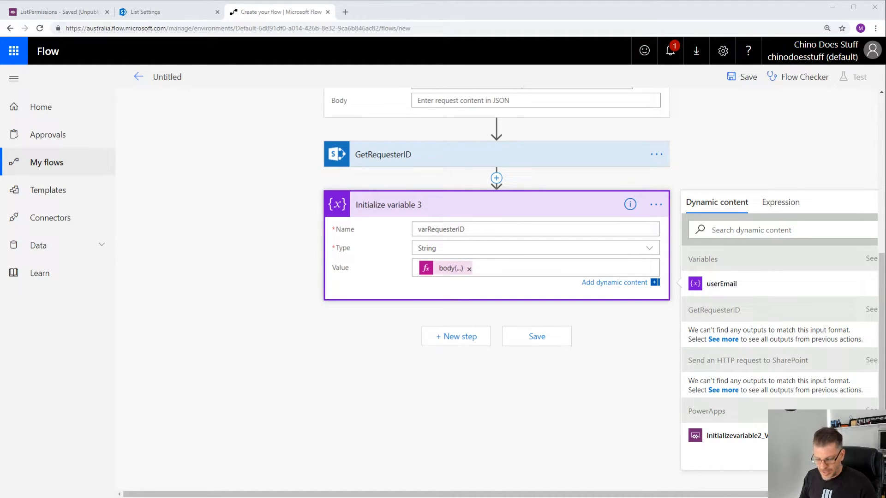
- Add another Send an HTTP request to SharePoint action below Initialize variable 3
left_click(747, 150)
scroll(510, 290, "up", 6)
scroll(516, 292, "down", 3)
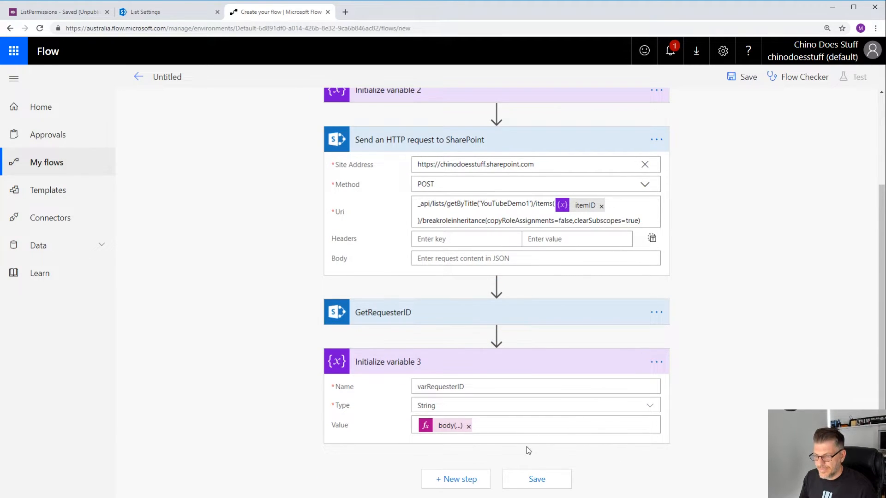
left_click(432, 481)
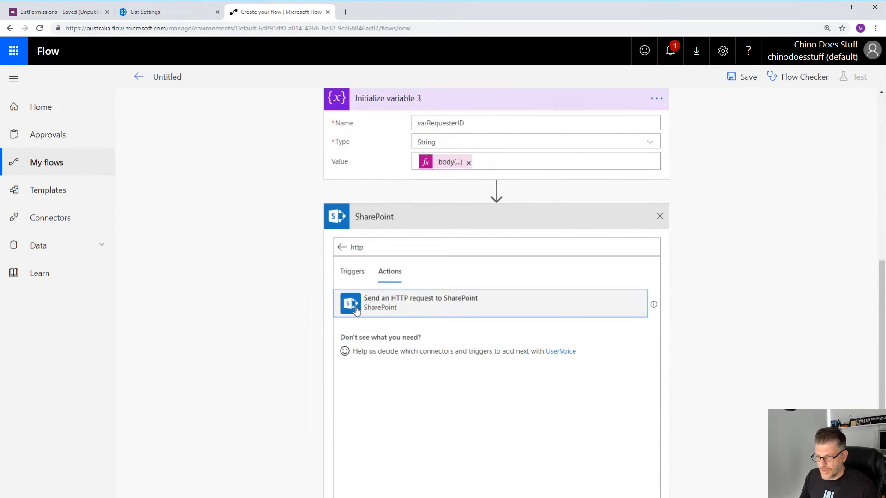
left_click(465, 300)
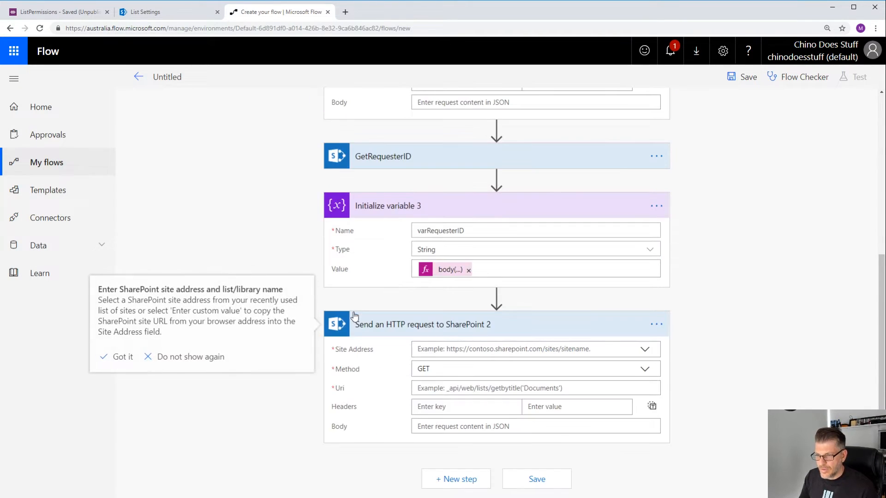
left_click(453, 350)
left_click(438, 381)
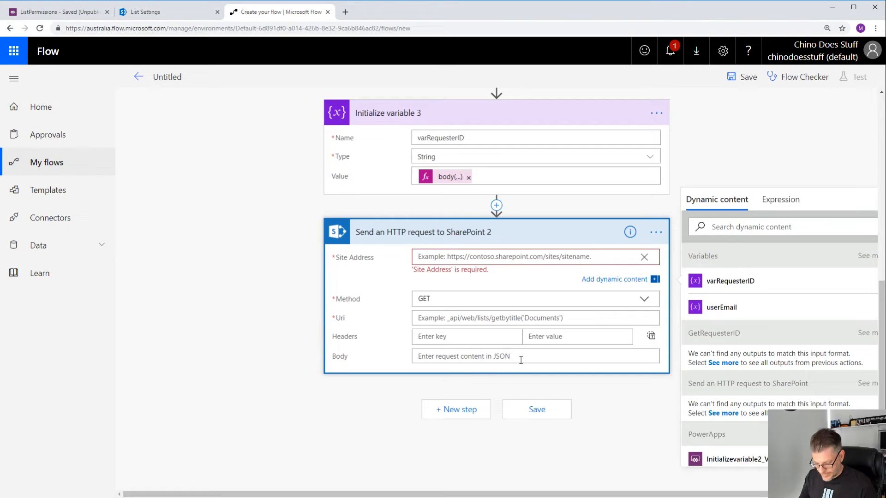
type("https://chinodoesstuff.sharepoint.com")
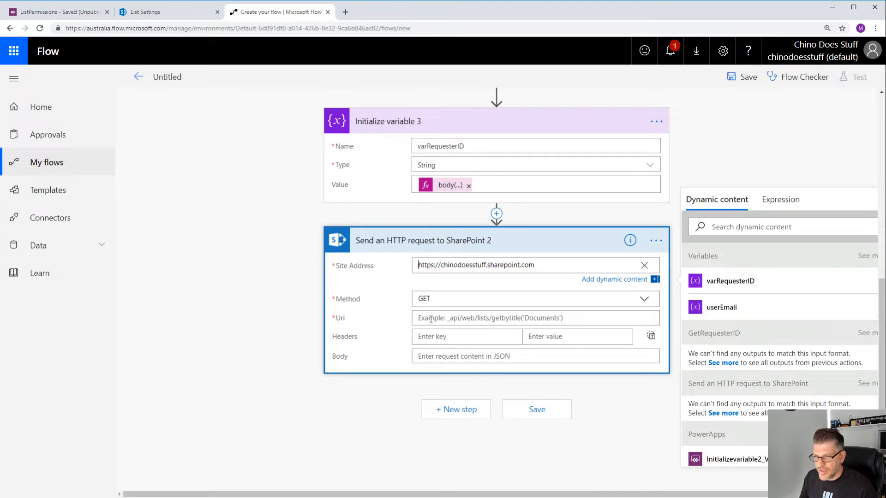
left_click(644, 299)
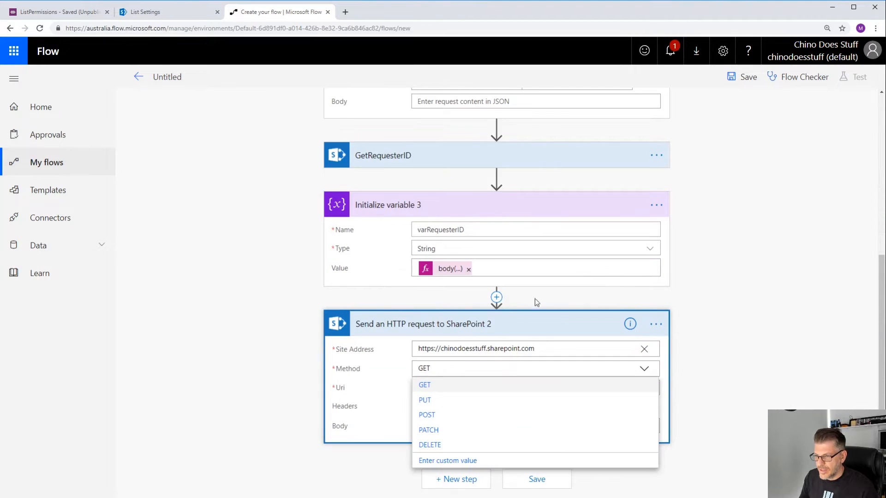
left_click(439, 415)
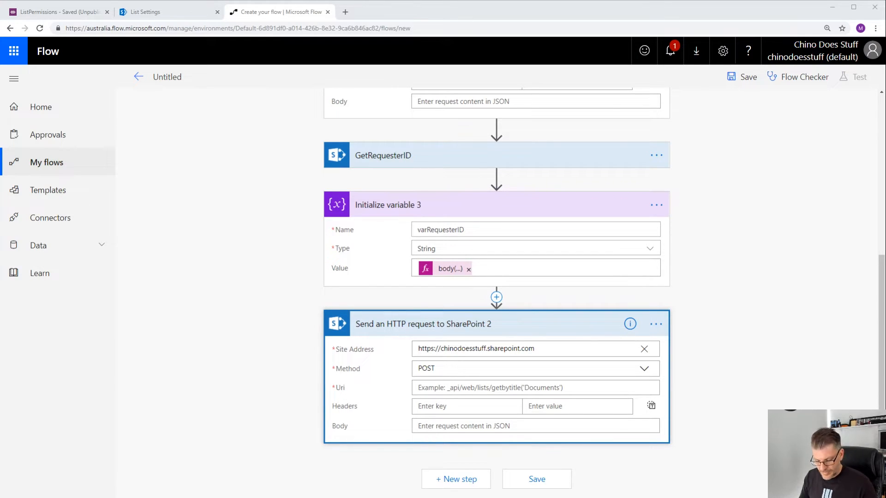
left_click(512, 387)
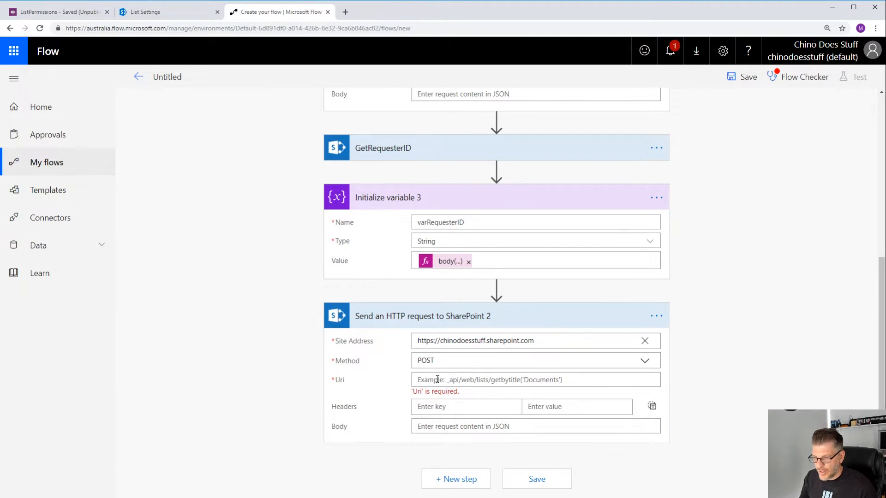
key("ctrl+v")
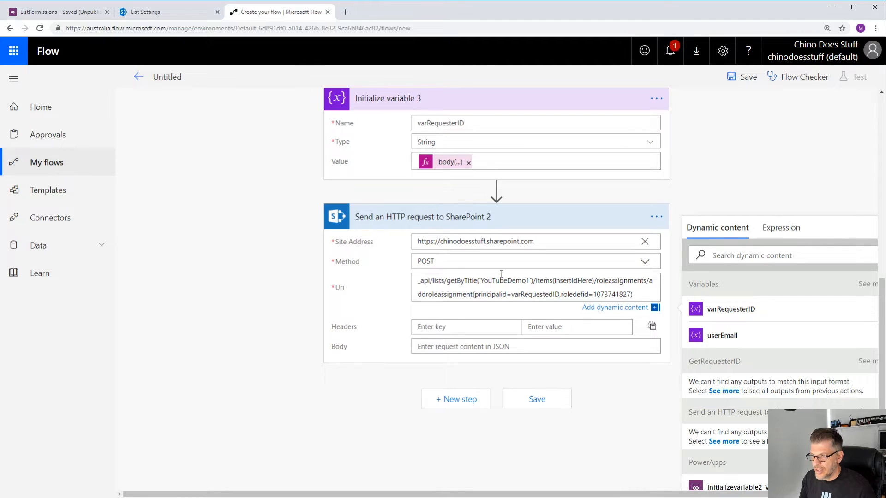
scroll(496, 280, "up", 2)
scroll(496, 281, "down", 2)
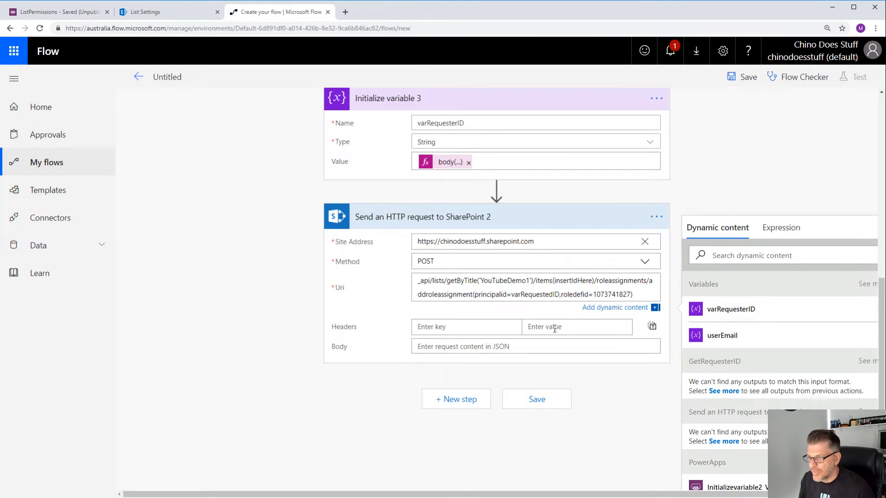
- Replace the insertIdHere placeholder in the Uri with the itemID variable
double_click(573, 281)
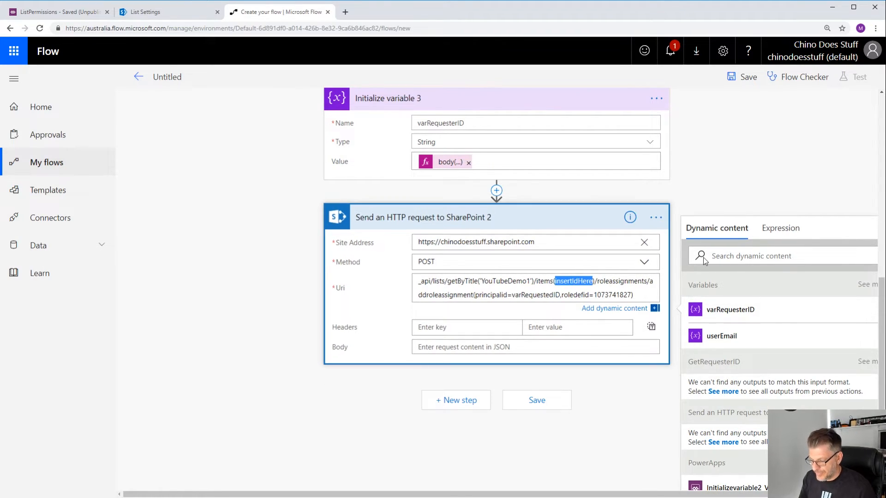
key("BackSpace")
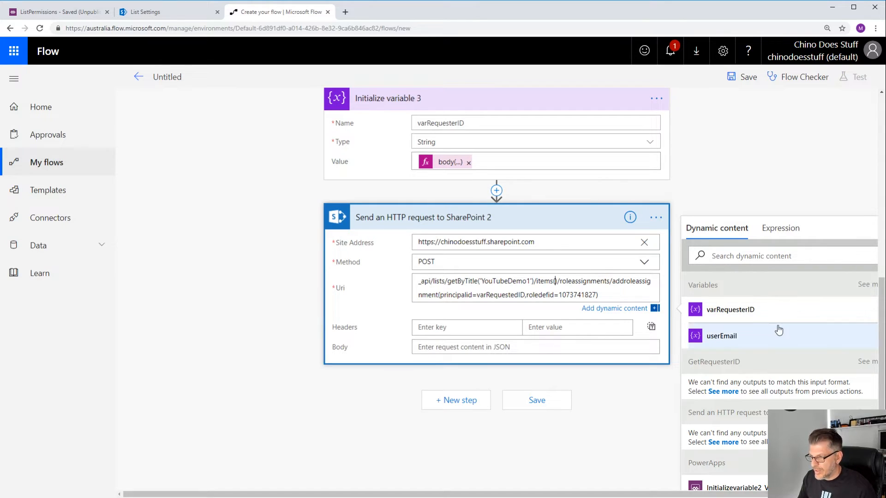
left_click(868, 285)
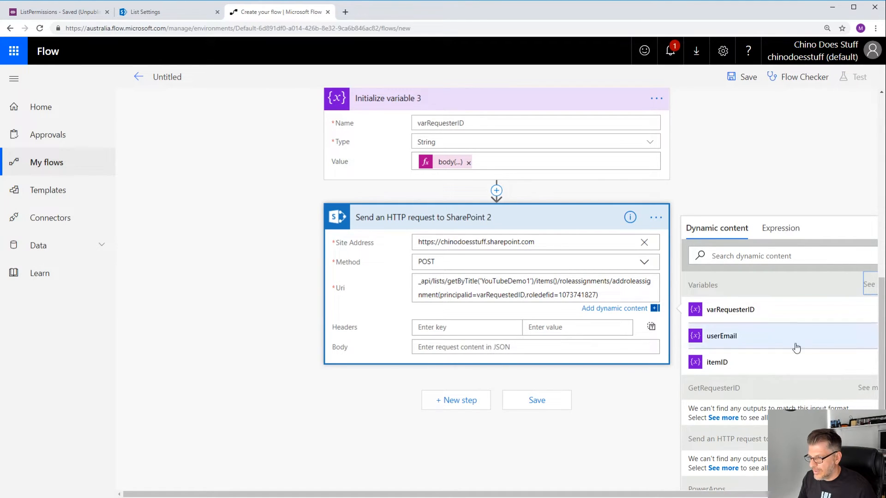
left_click(723, 363)
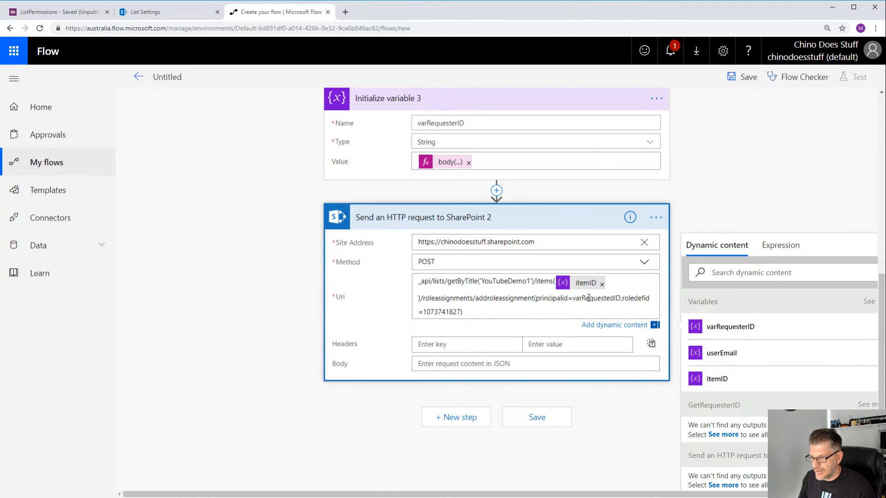
- Replace the principalid text varRequestedID in the Uri with the varRequesterID variable, keeping the comma before roledefid
double_click(589, 298)
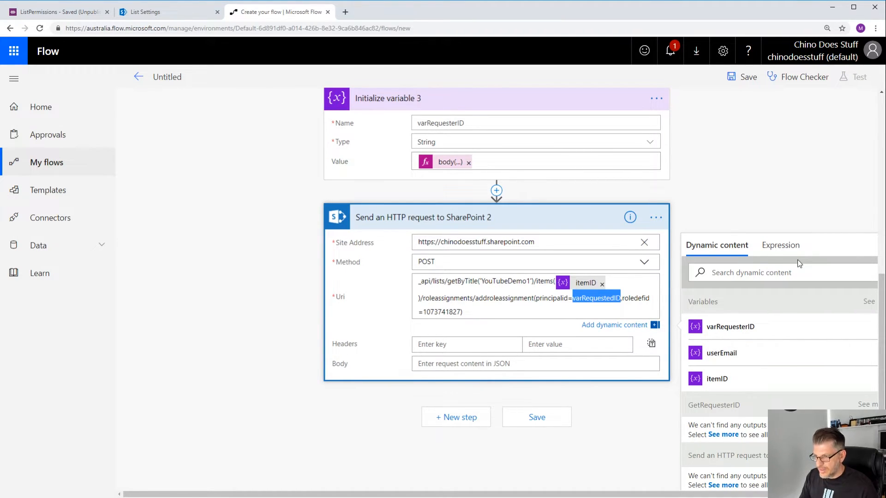
key("Delete")
key("Delete")
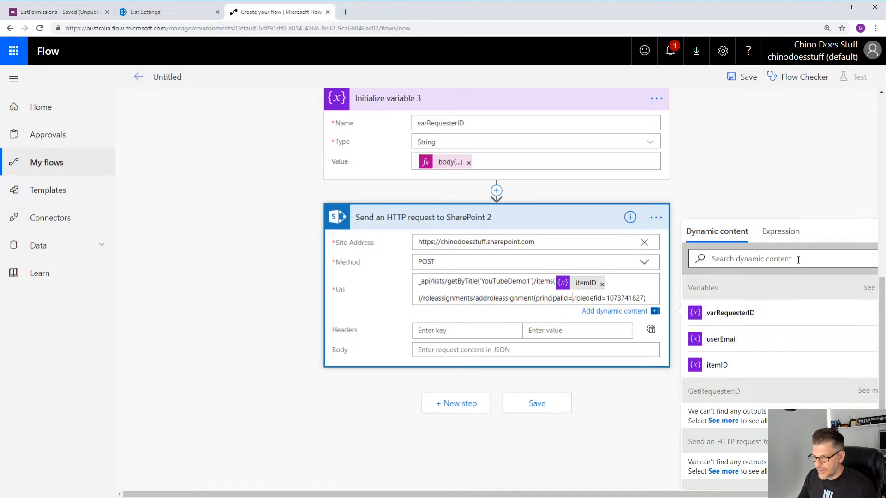
left_click(720, 322)
type(",")
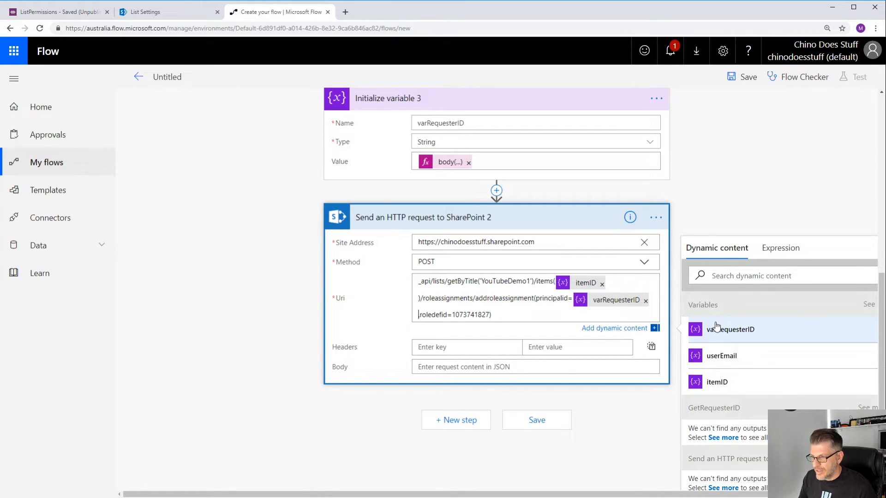
key("BackSpace")
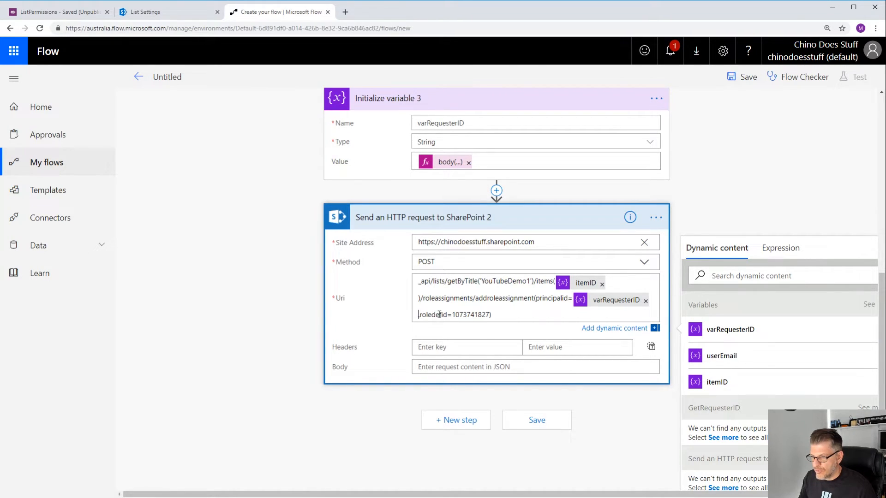
- Name the flow SPSetListPermissions and save it
double_click(474, 315)
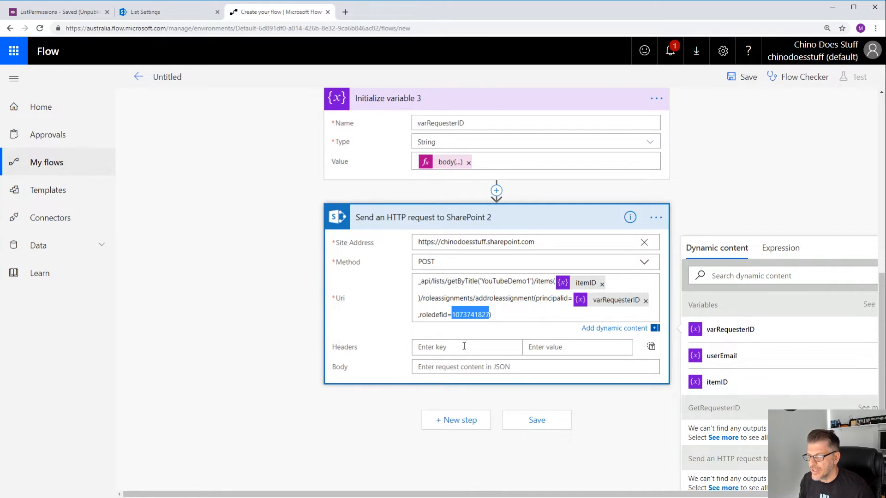
left_click(167, 77)
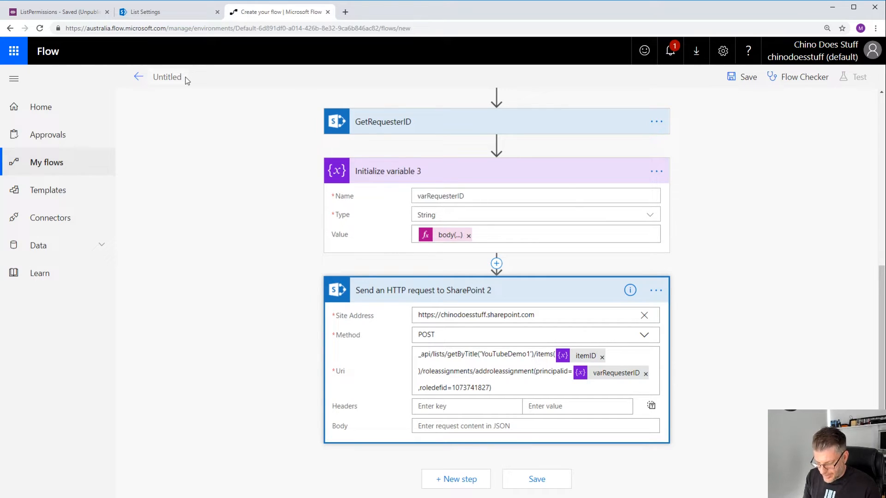
type("SPSetListPermissions")
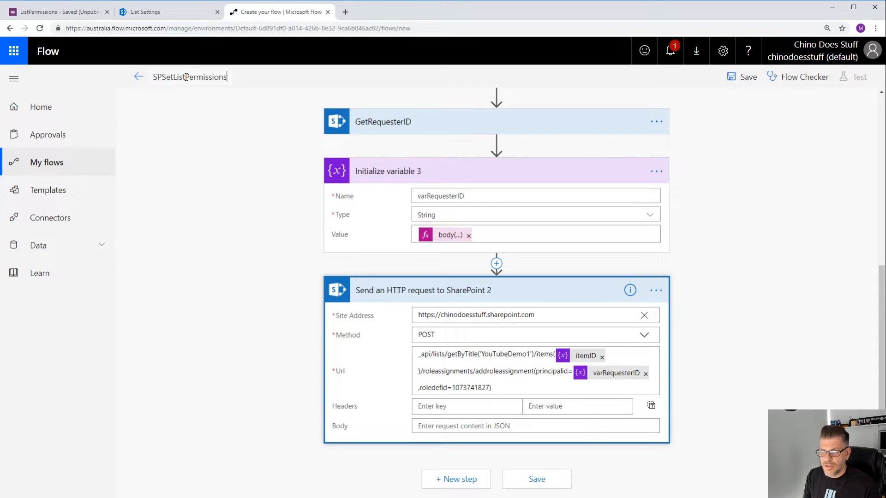
left_click(533, 480)
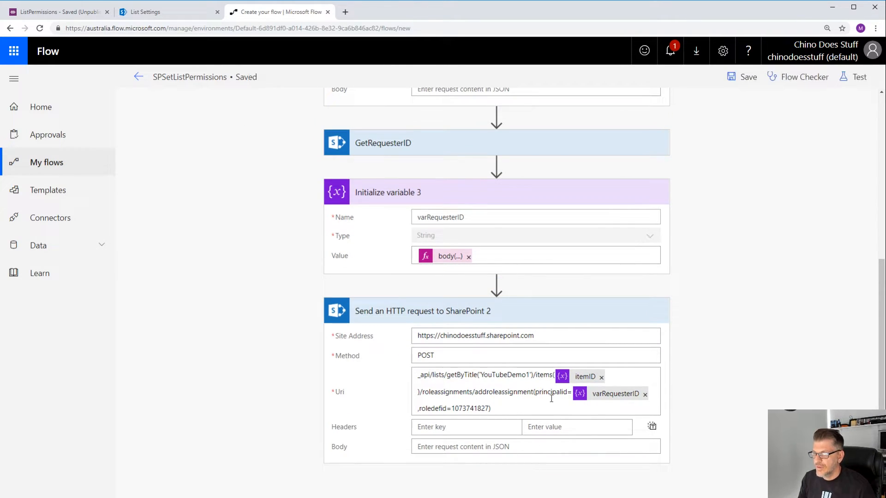
- Switch to the PowerApps editor and check which flows are associated with the Submit Request button
left_click(666, 53)
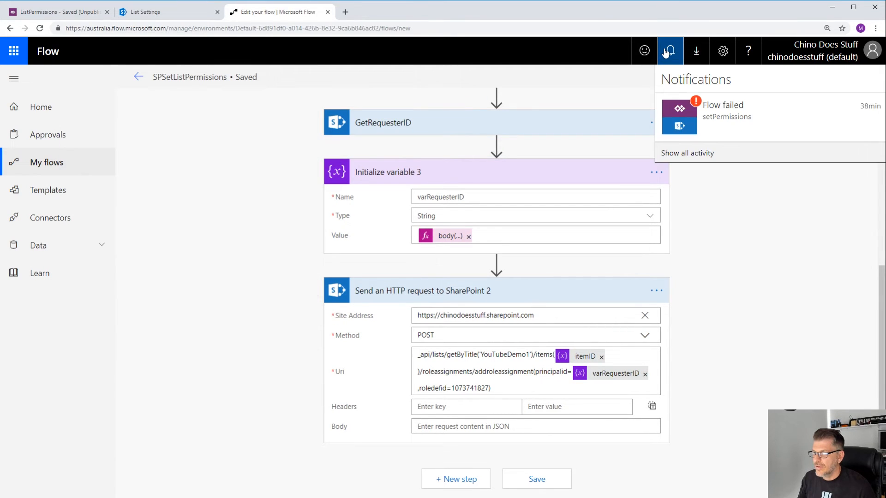
left_click(735, 240)
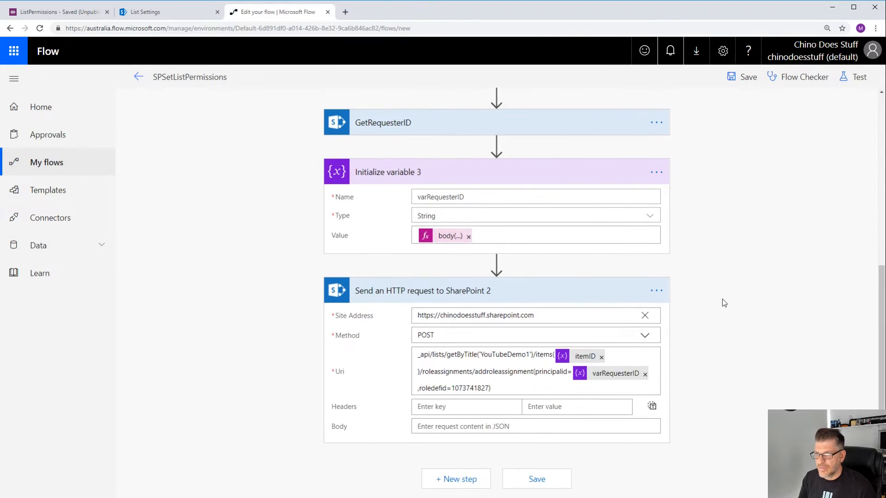
left_click(57, 14)
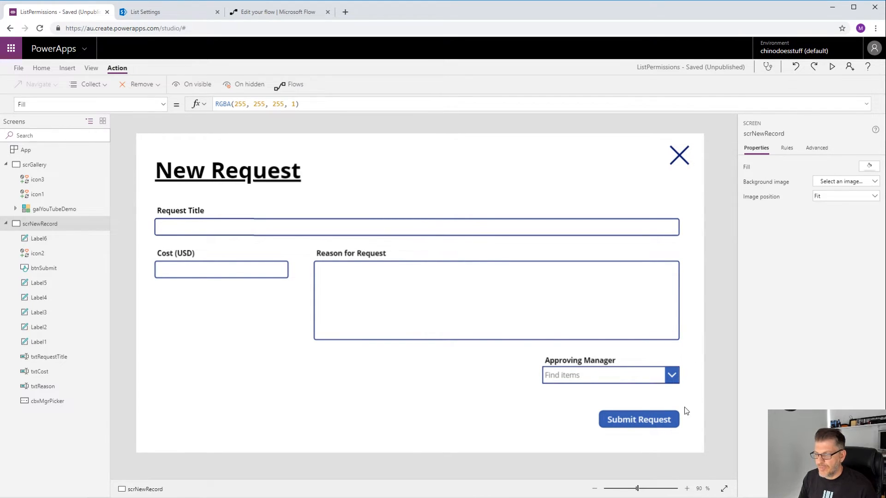
left_click(640, 425)
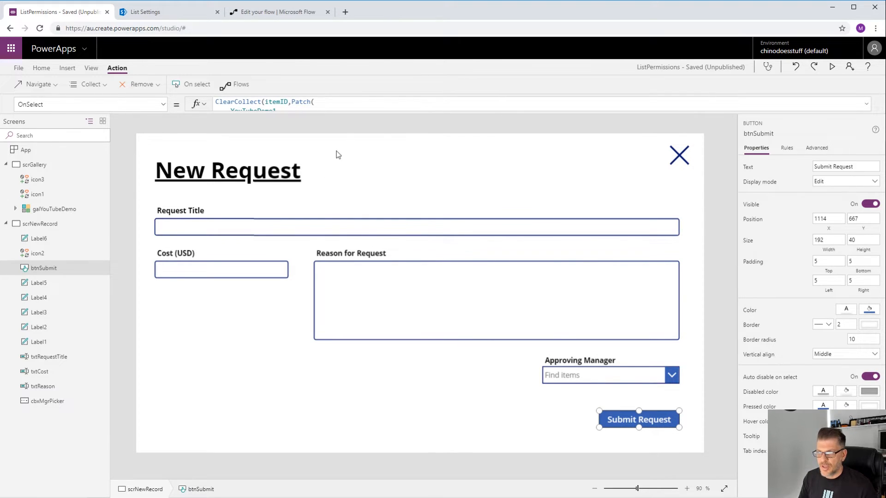
left_click(238, 83)
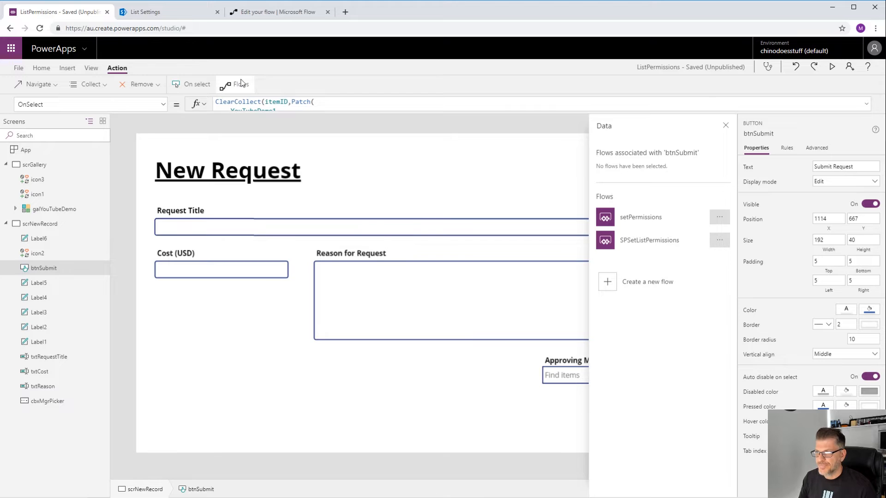
left_click(726, 126)
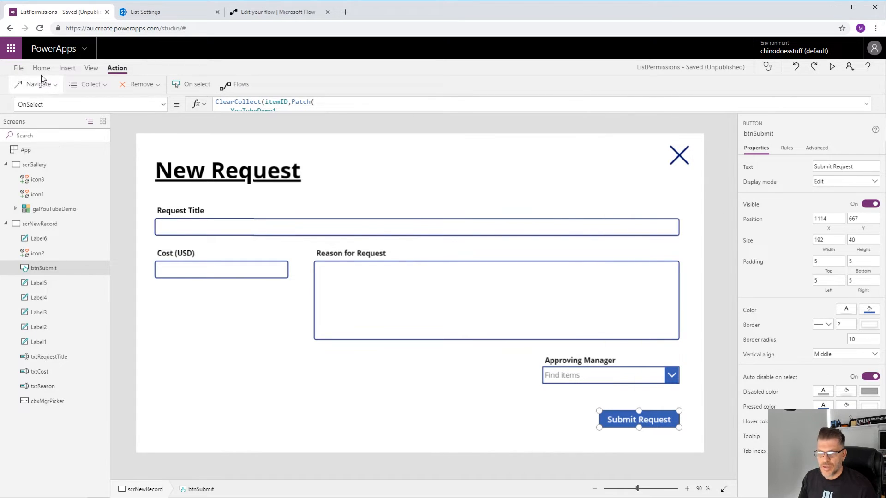
left_click(197, 318)
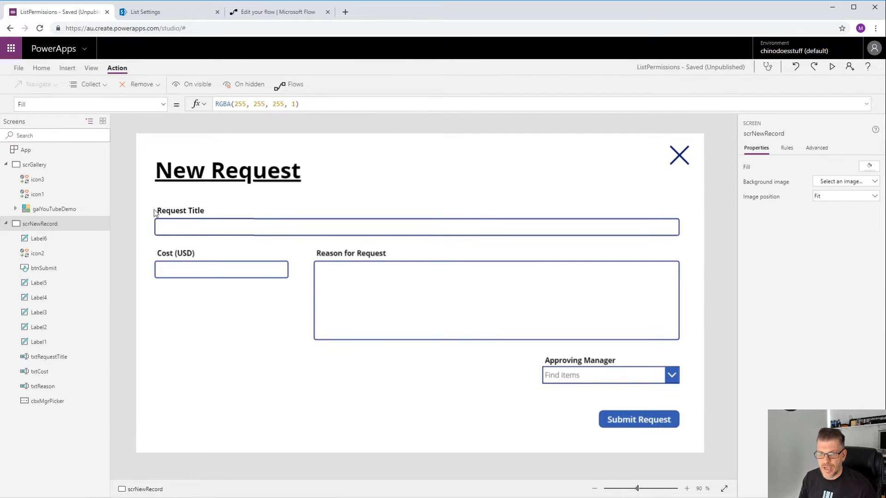
- Insert a temporary button and attach the SPSetListPermissions flow to its OnSelect
left_click(66, 69)
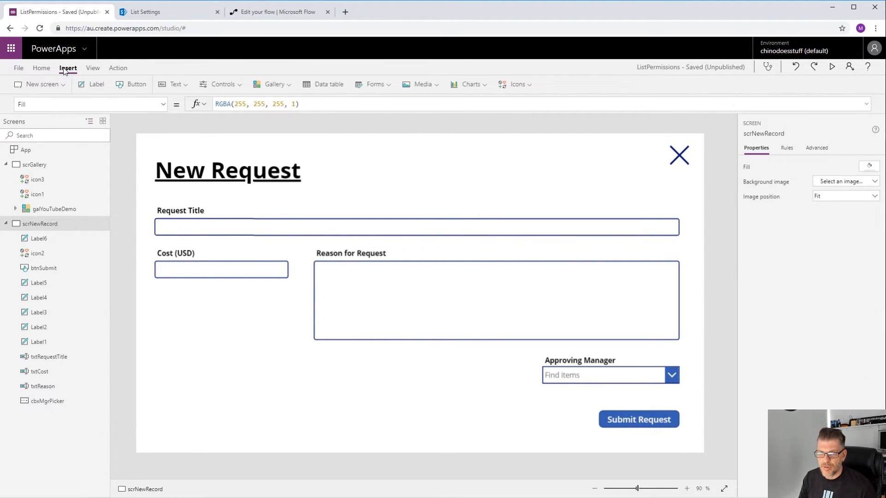
left_click(133, 85)
left_click_drag(198, 167, 236, 368)
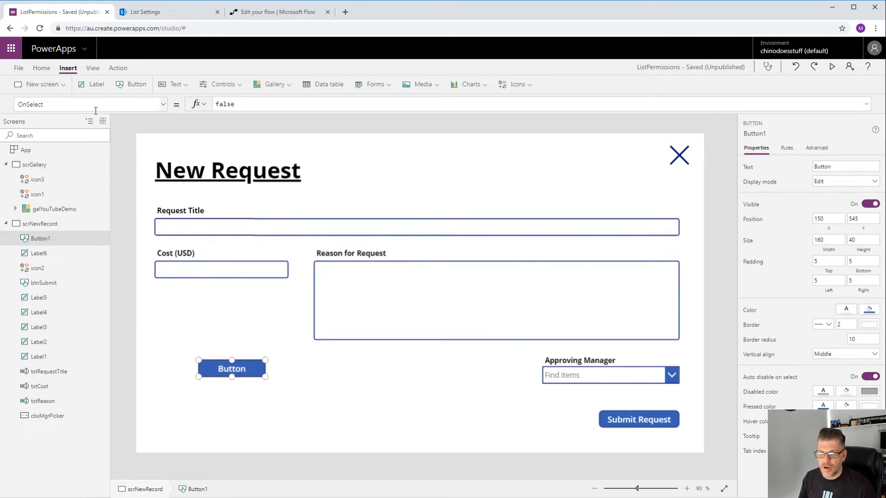
left_click(118, 67)
left_click(242, 87)
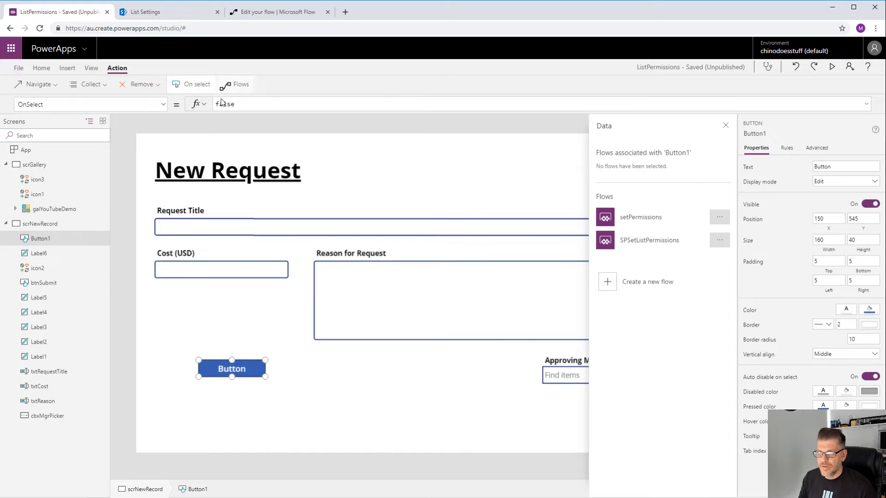
left_click(691, 244)
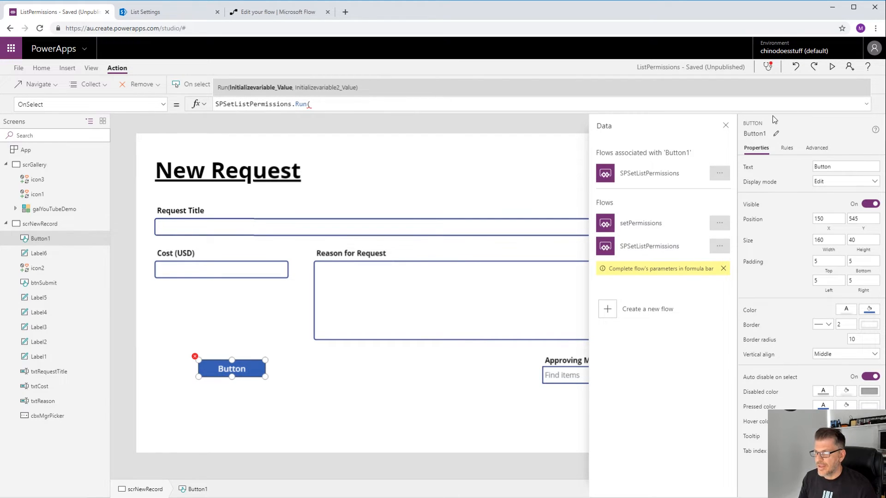
left_click(725, 125)
- Cut the SPSetListPermissions.Run( formula from the temporary button and delete that button
left_click_drag(321, 103, 205, 105)
key("ctrl+c")
key("Delete")
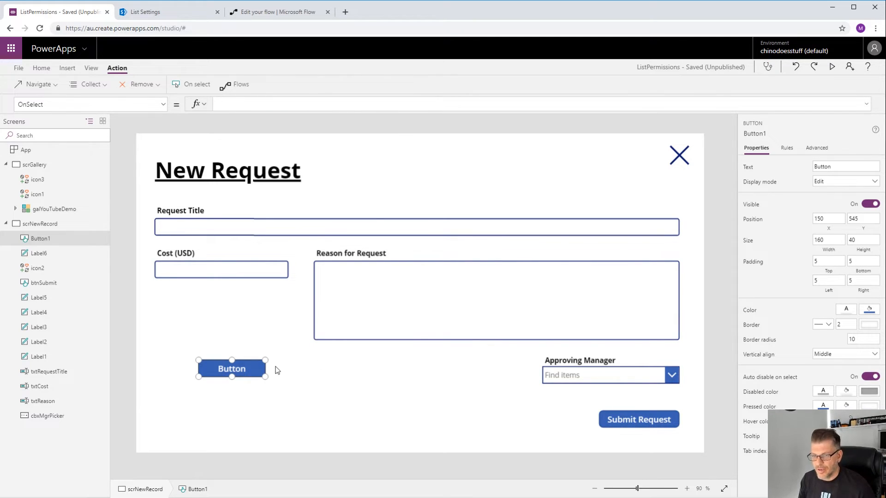
left_click(245, 369)
key("Delete")
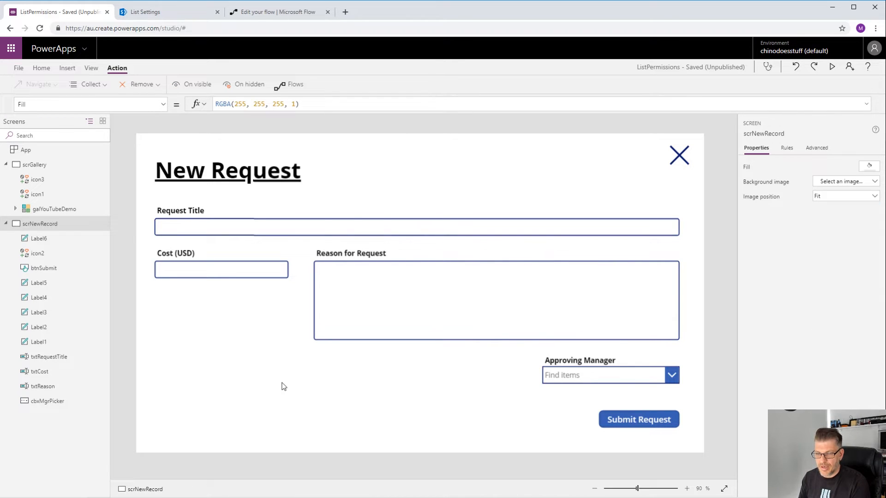
- Paste the SPSetListPermissions.Run( call into the Submit Request button's OnSelect after the ClearCollect statement
left_click(612, 423)
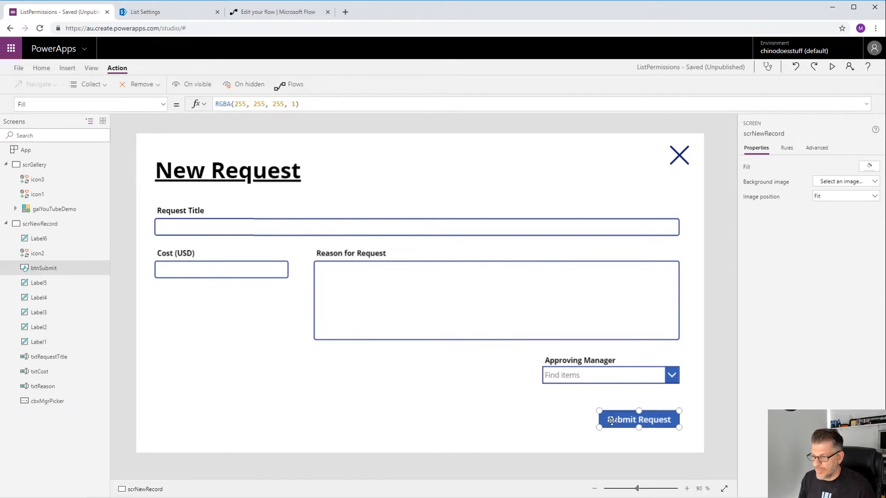
left_click(866, 106)
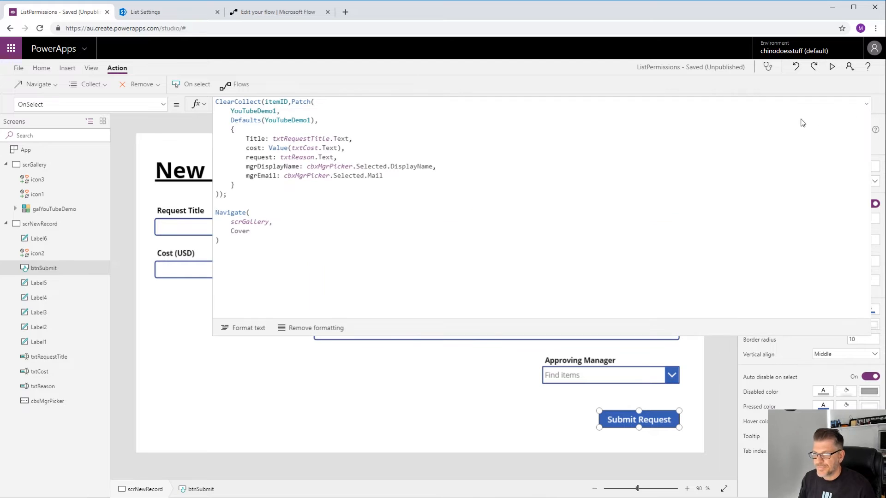
left_click(227, 206)
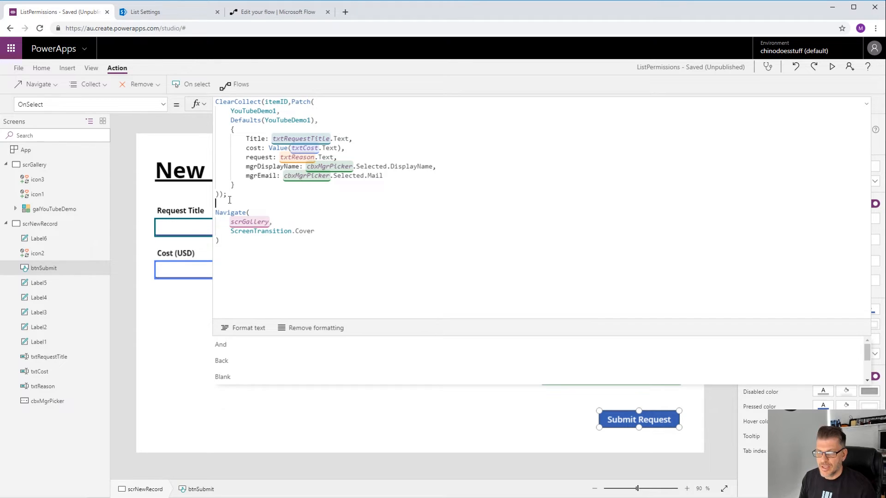
key("ctrl+v")
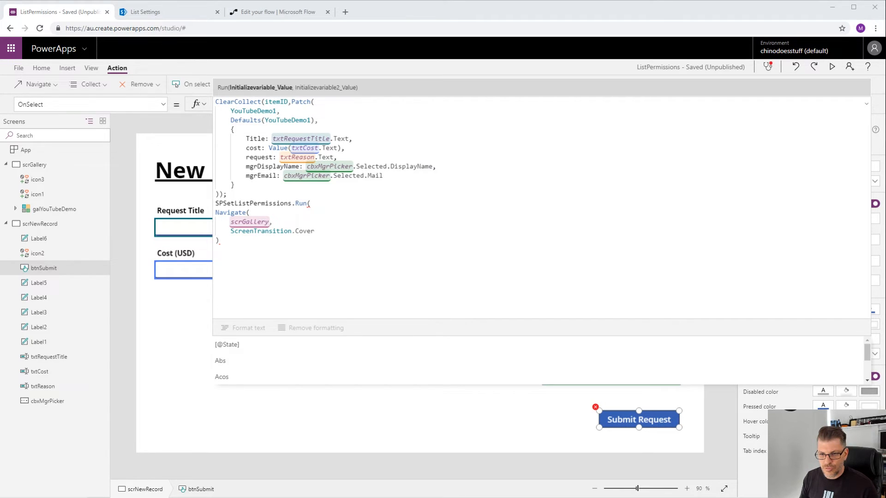
- Pass First(itemID).ID as the first argument of the SPSetListPermissions.Run call
left_click(301, 262)
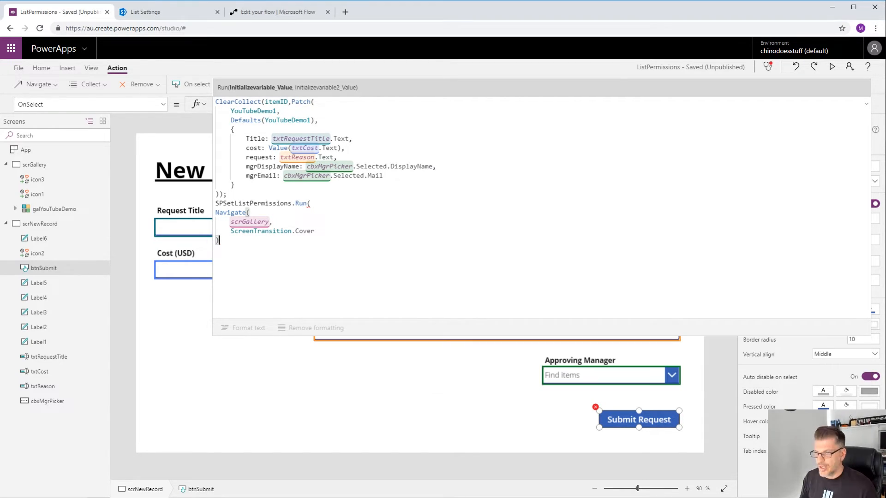
left_click(312, 204)
type("First(itemID).ID")
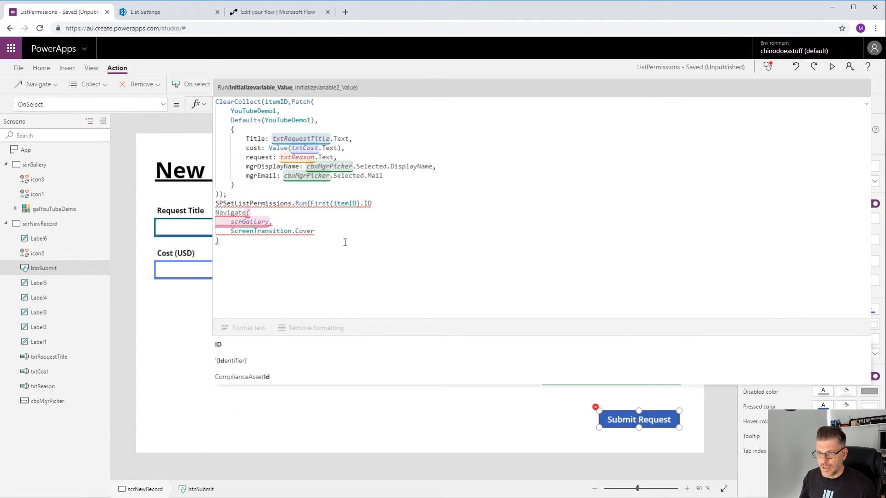
type(",")
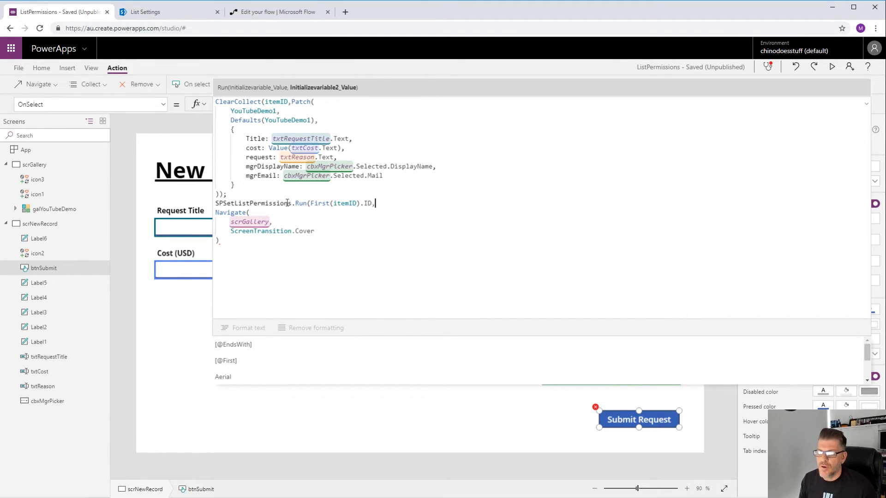
left_click_drag(310, 204, 330, 205)
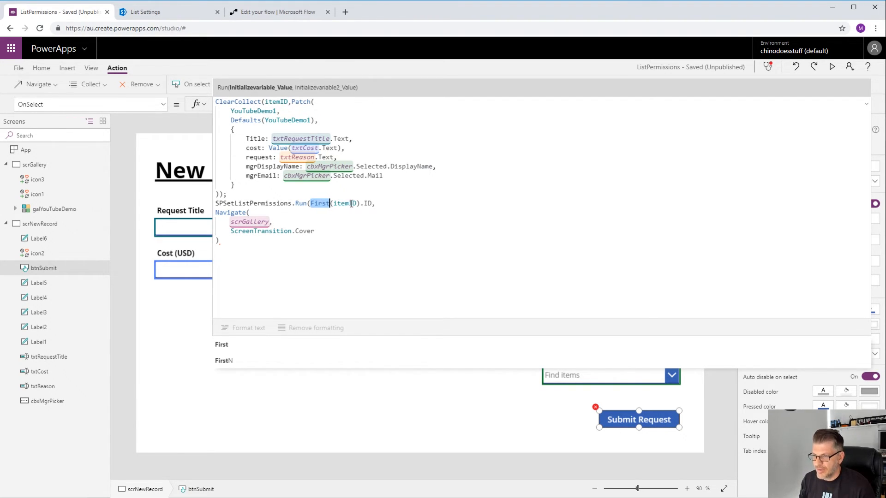
left_click(384, 203)
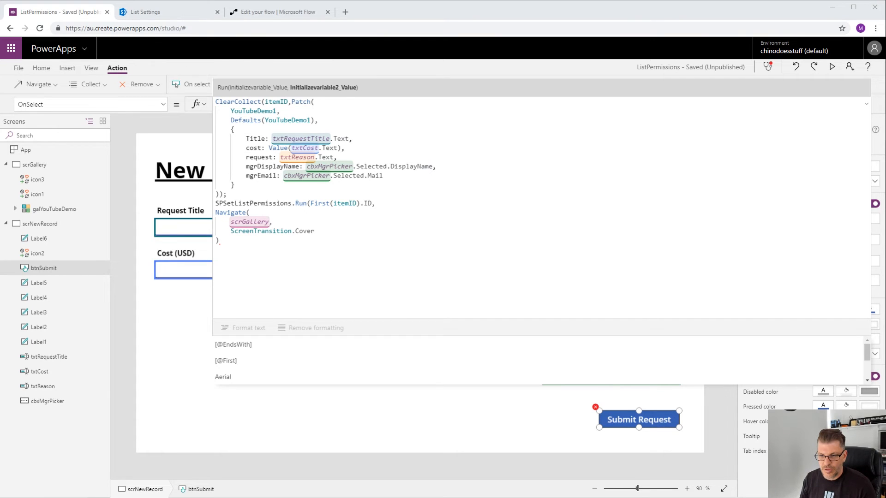
left_click(360, 231)
left_click(388, 203)
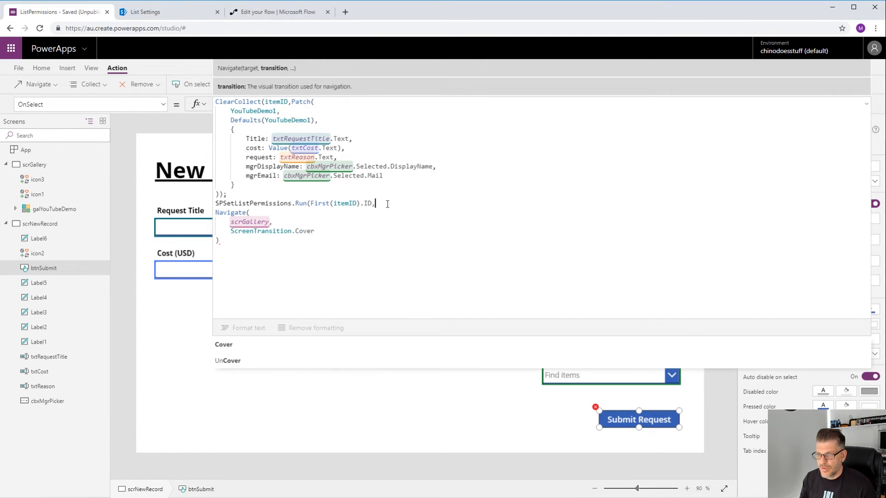
- Add cbxMgrPicker.Selected.Mail as the second argument and close the Run call with );
type("cbx")
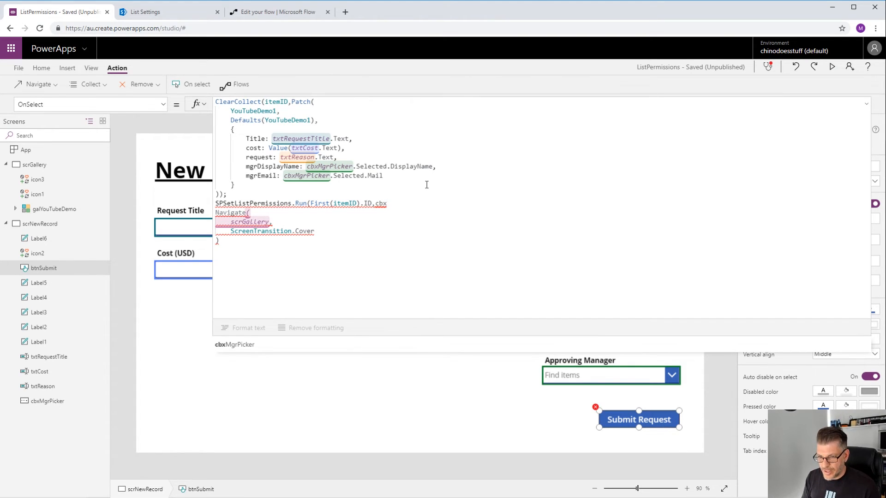
key("Tab")
type(".")
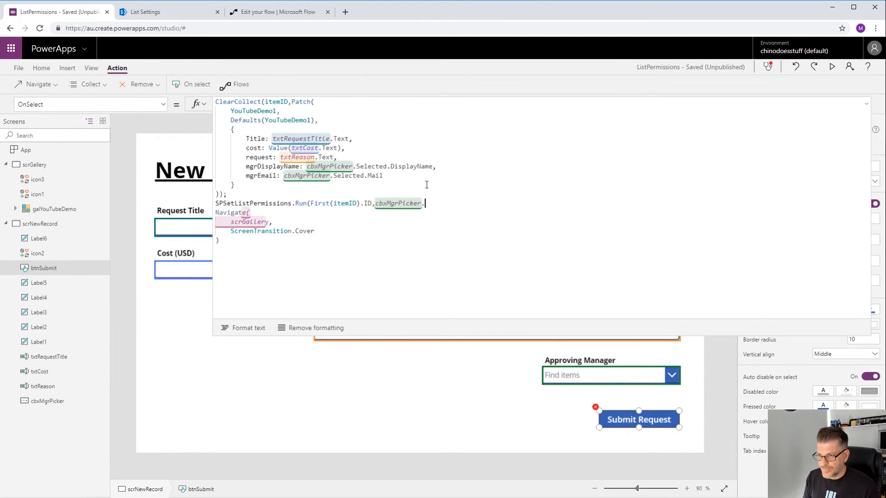
type("se")
key("Down")
key("Down")
key("Tab")
type(".m")
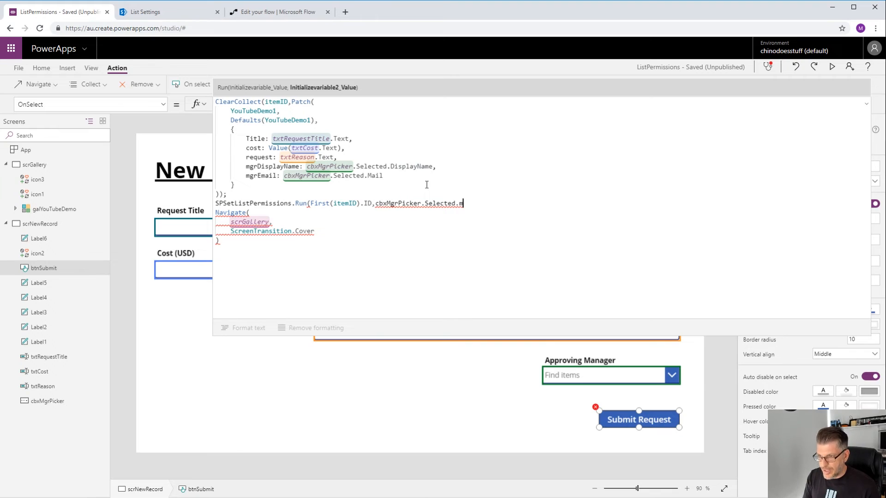
key("Tab")
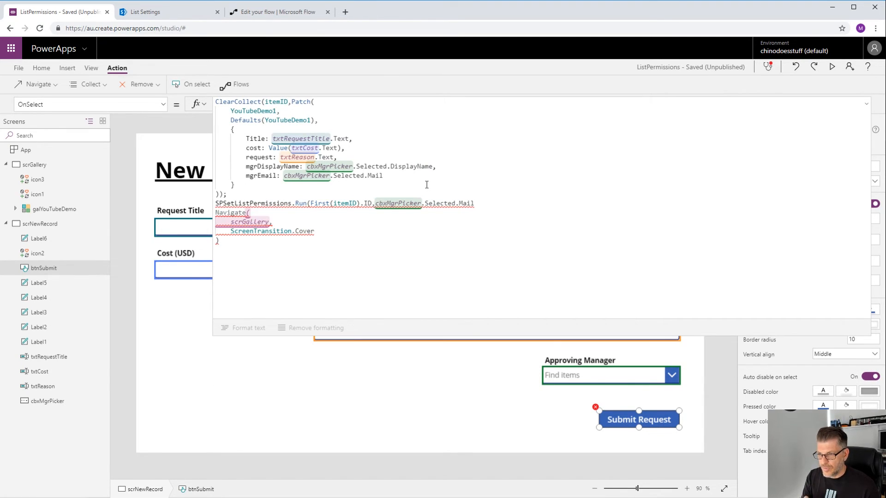
type(")")
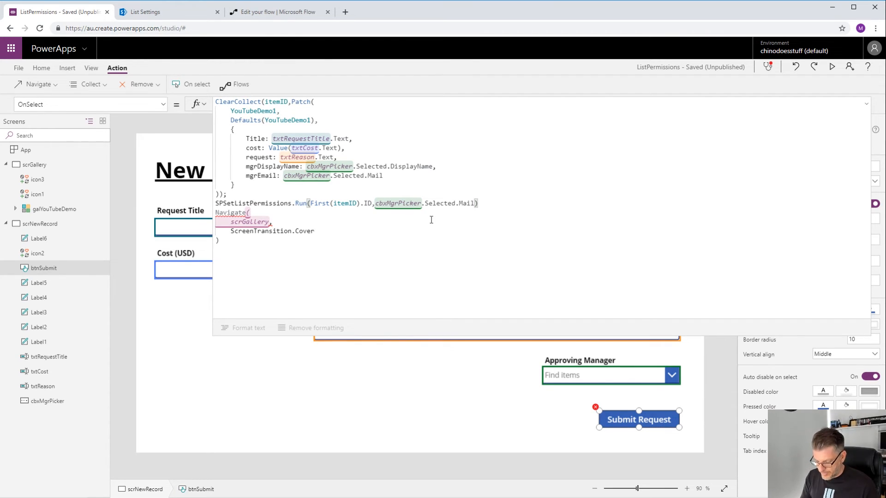
type(";")
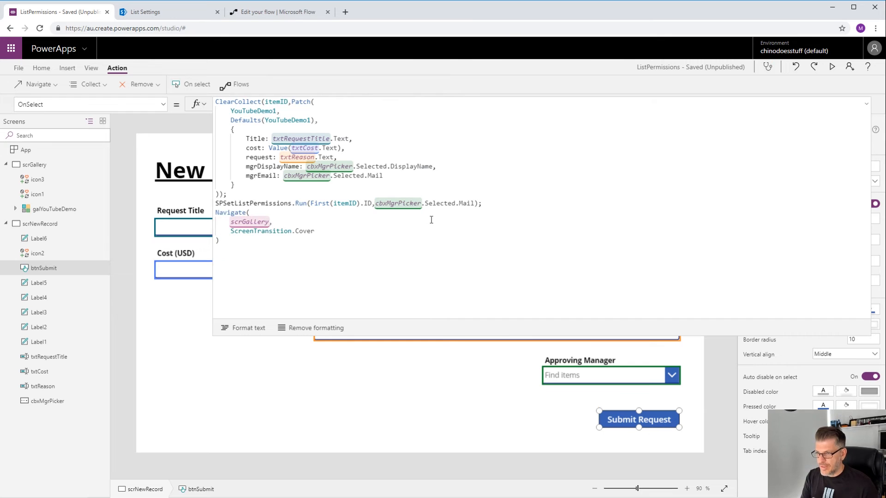
- Preview the app and open the New Request form from the gallery
left_click(830, 68)
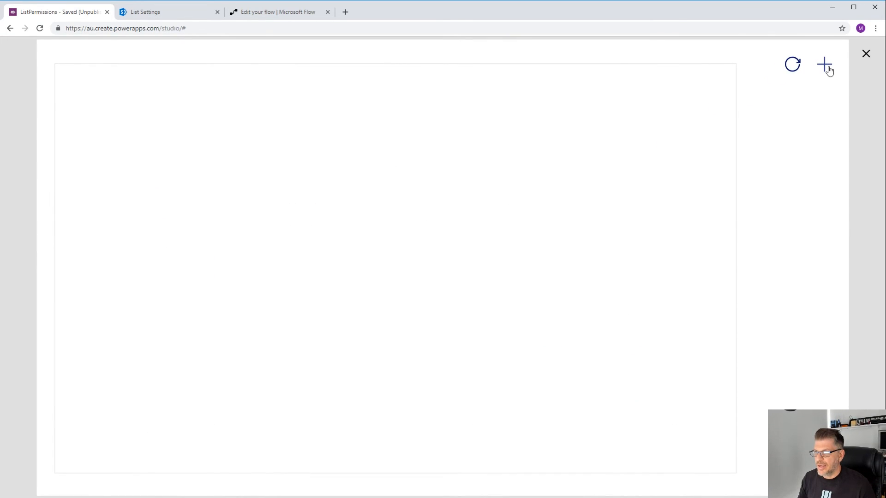
left_click(828, 72)
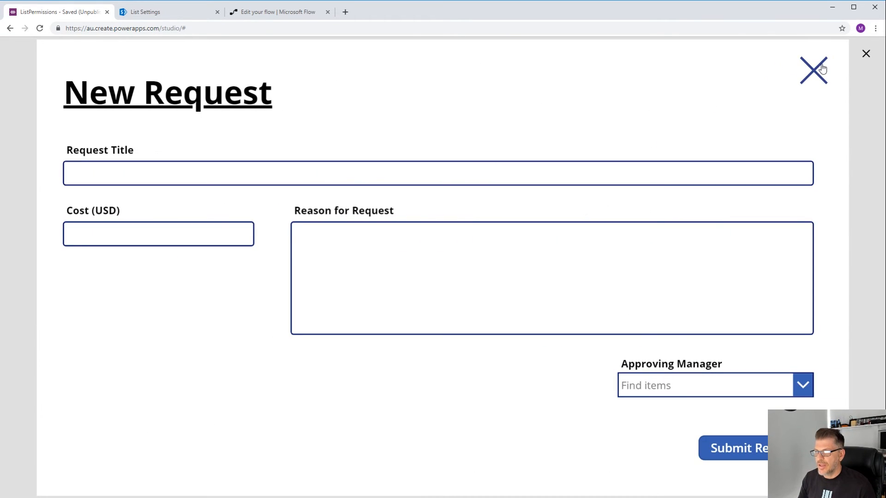
- Enter the request title "I need a holiday to Spain!" in the New Request form
left_click(137, 171)
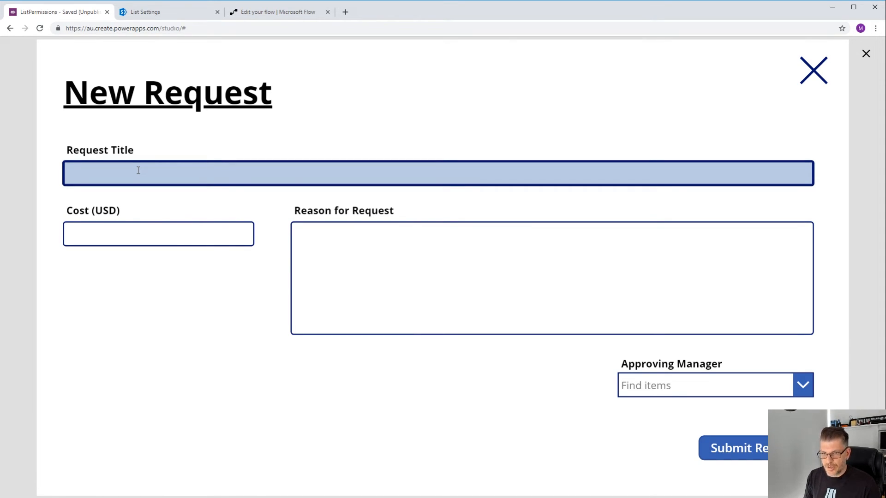
type("I nee")
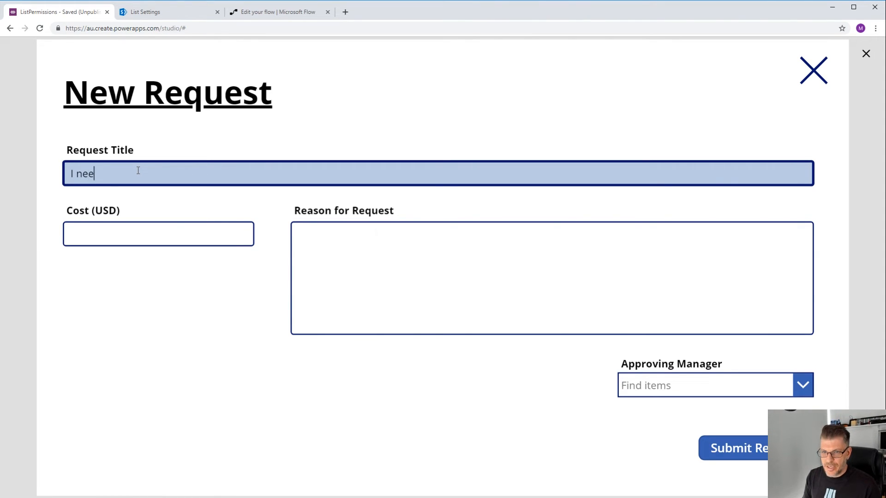
type("d a holiday ")
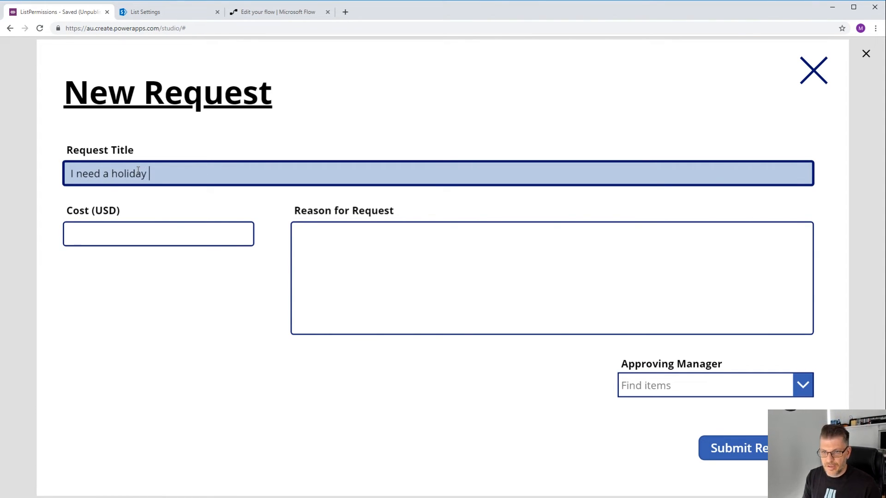
type("to Spain!")
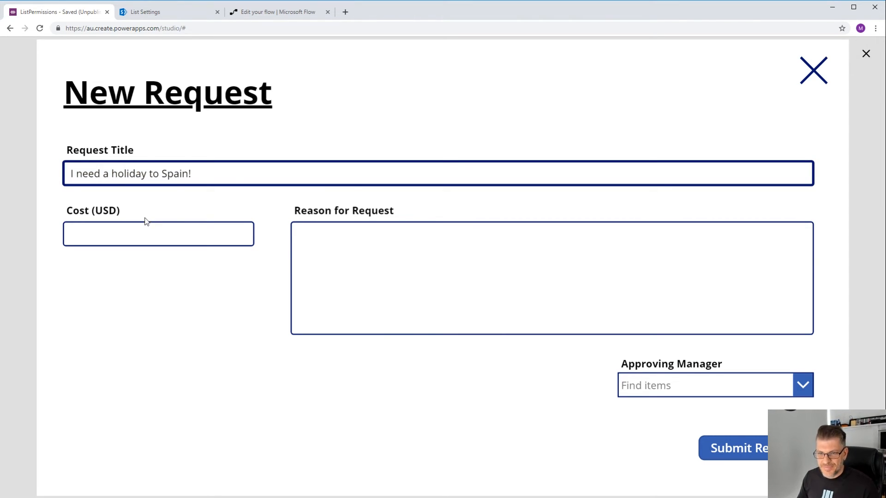
- Set the cost to 2000 and enter "I am very tired.." as the reason for the request
left_click(122, 227)
type("2000")
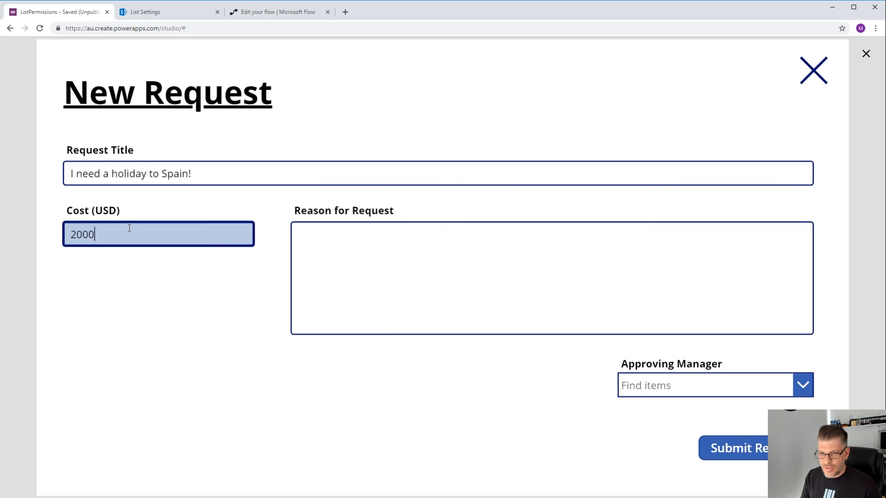
left_click(402, 244)
type("I am very tired..")
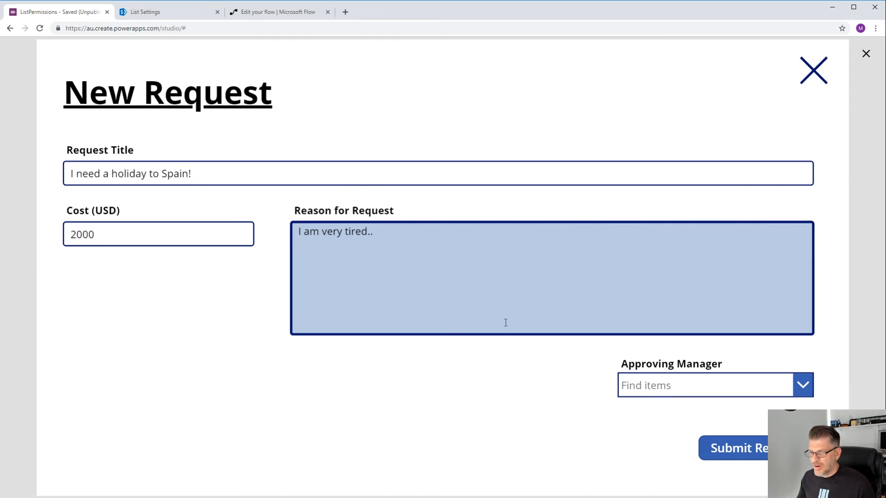
- Choose the approving manager from the people picker and submit the request
left_click(673, 385)
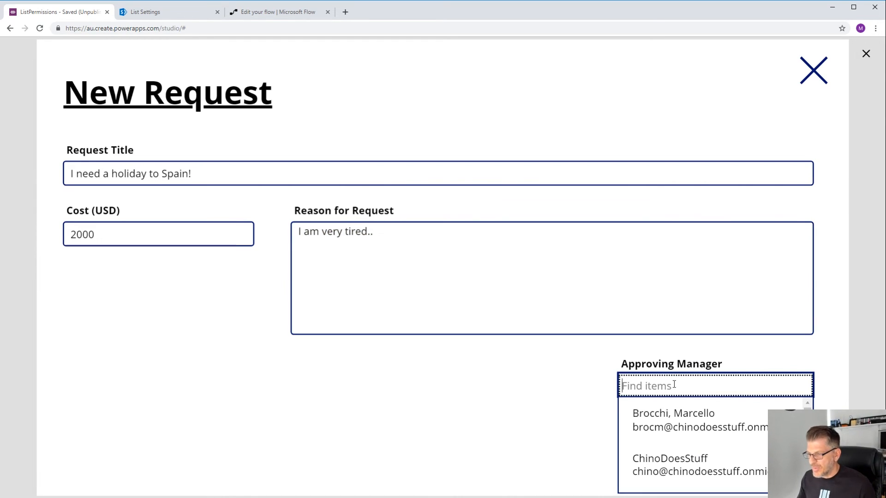
scroll(697, 425, "down", 2)
left_click(710, 480)
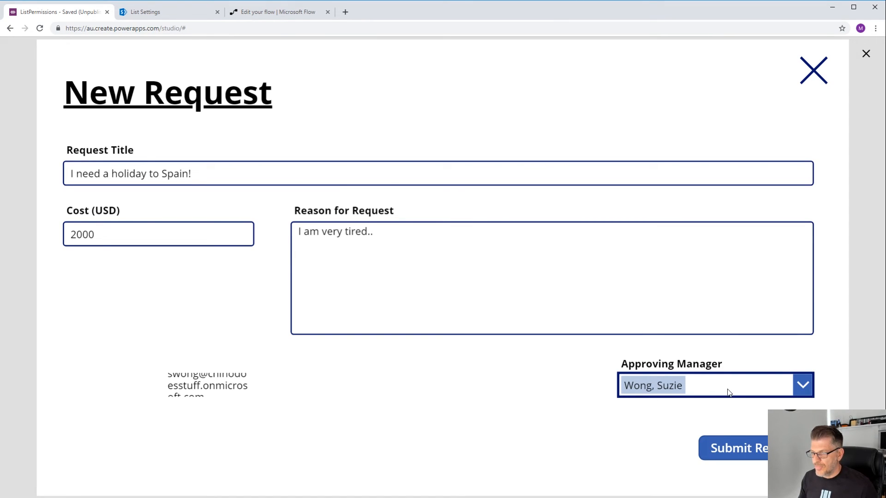
left_click(741, 443)
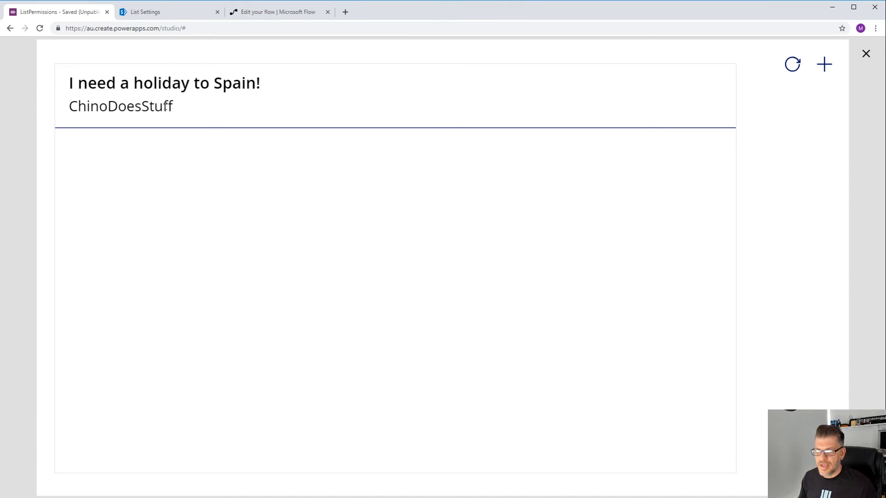
- Switch to the flow tab, leave the editor, and open the latest run of SPSetListPermissions from its run history
left_click(260, 12)
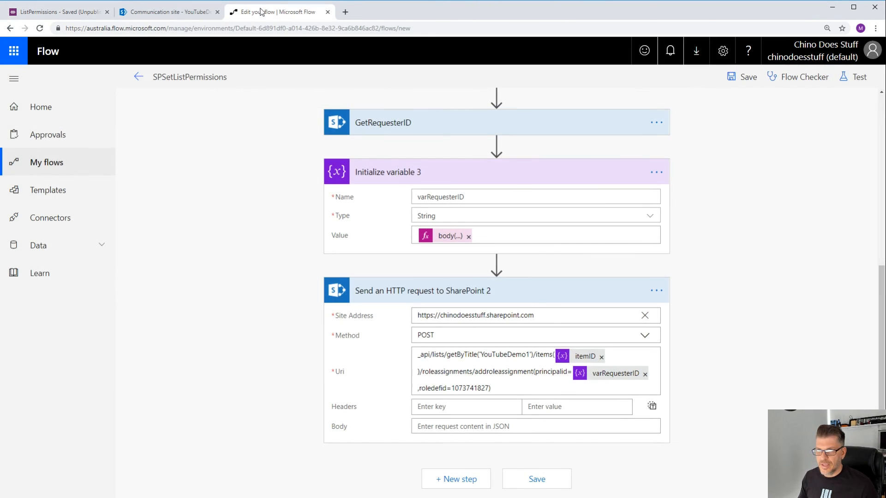
left_click(65, 162)
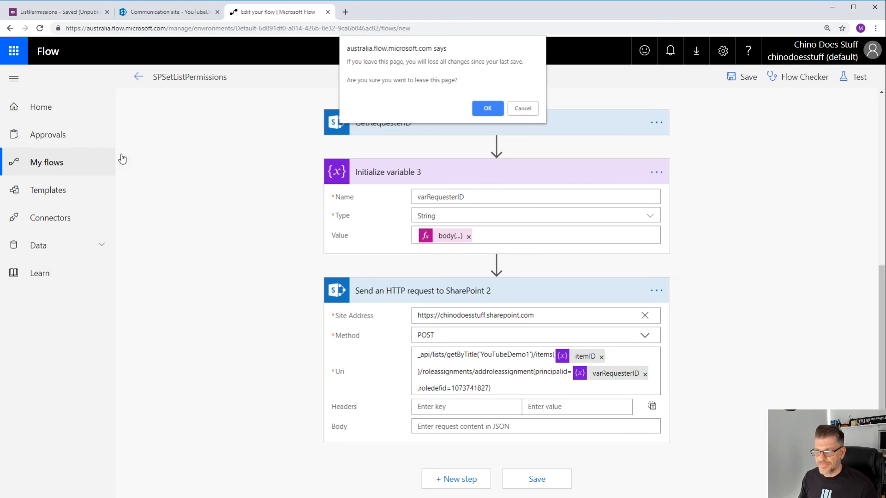
left_click(500, 113)
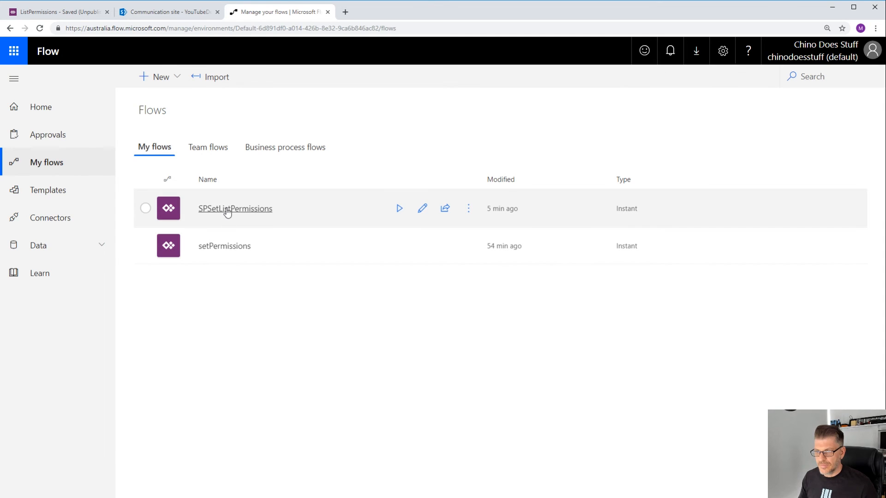
left_click(227, 211)
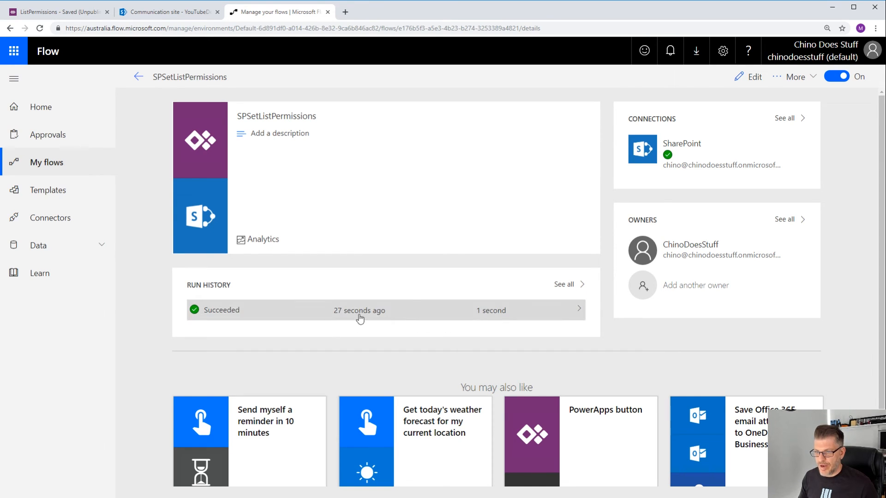
left_click(221, 318)
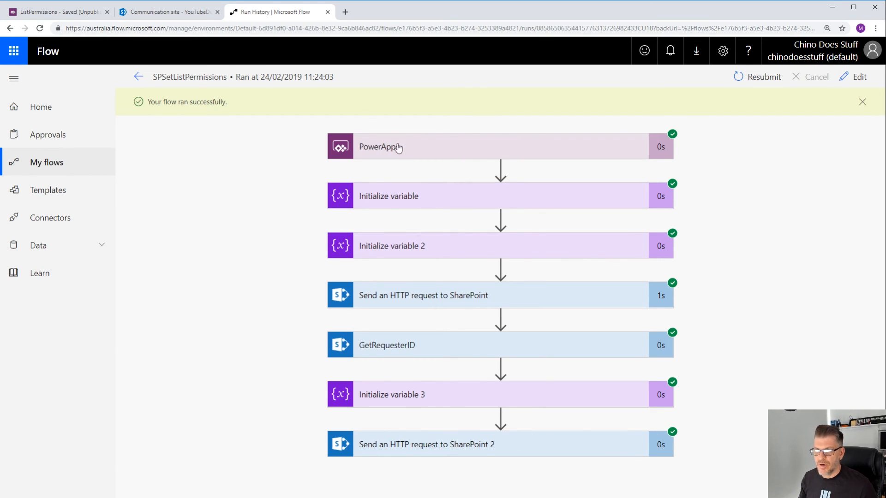
- Switch to the YouTubeDemo1 list and inspect the direct access permissions of the new holiday request item
left_click(175, 13)
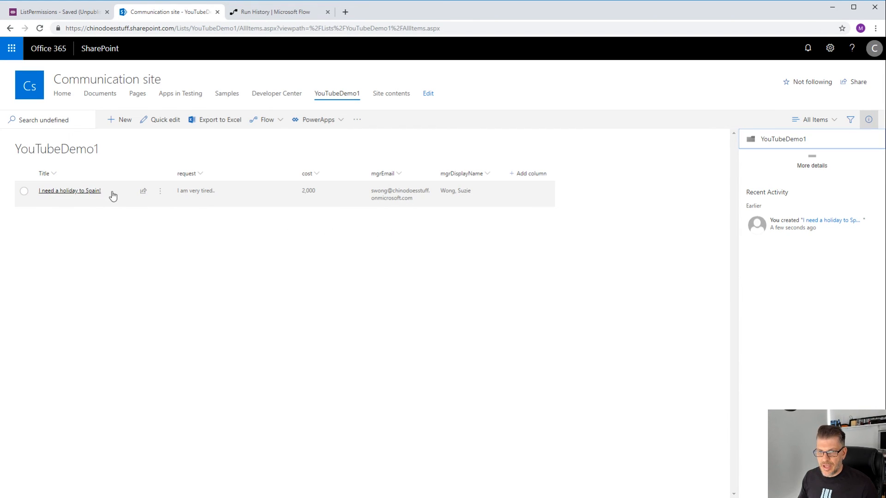
left_click(161, 192)
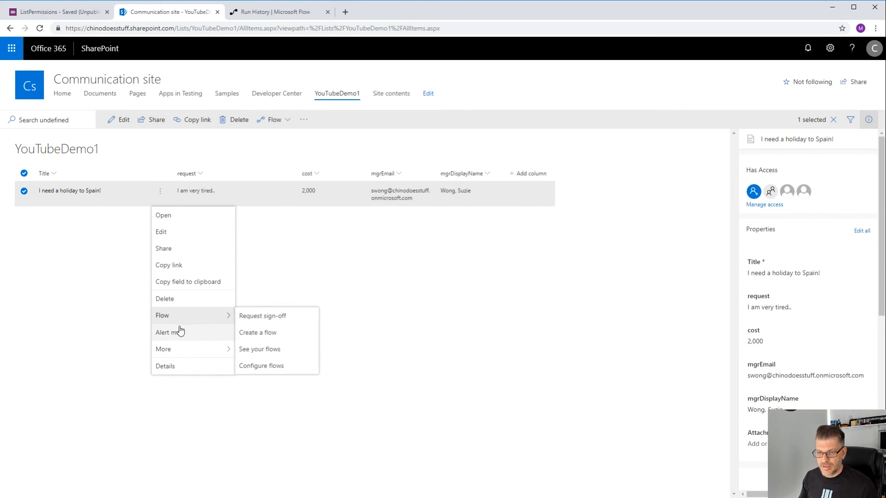
left_click(174, 366)
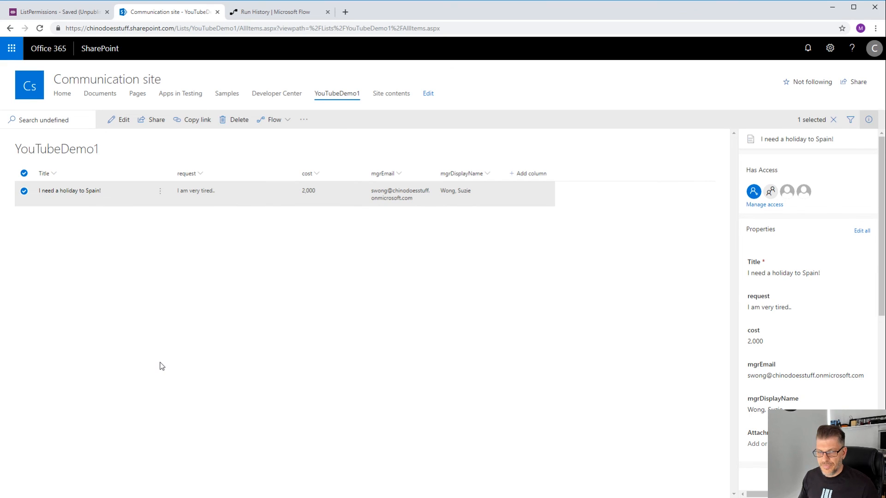
left_click(773, 210)
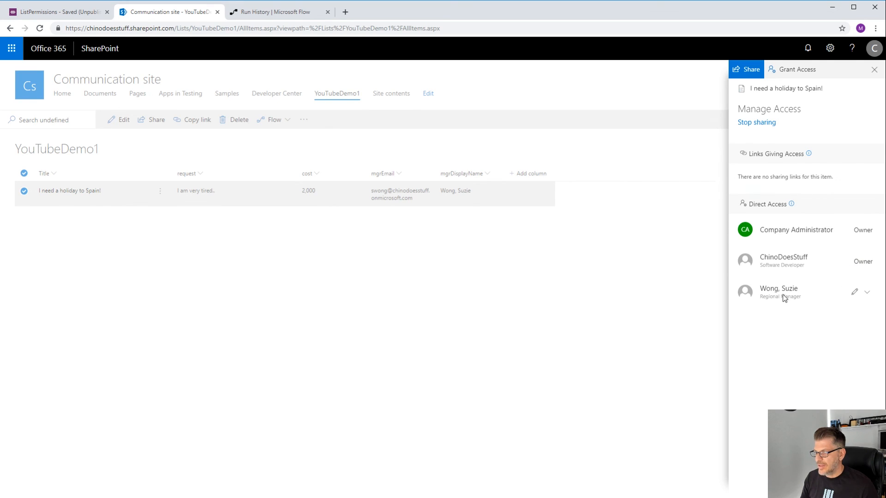
left_click(865, 294)
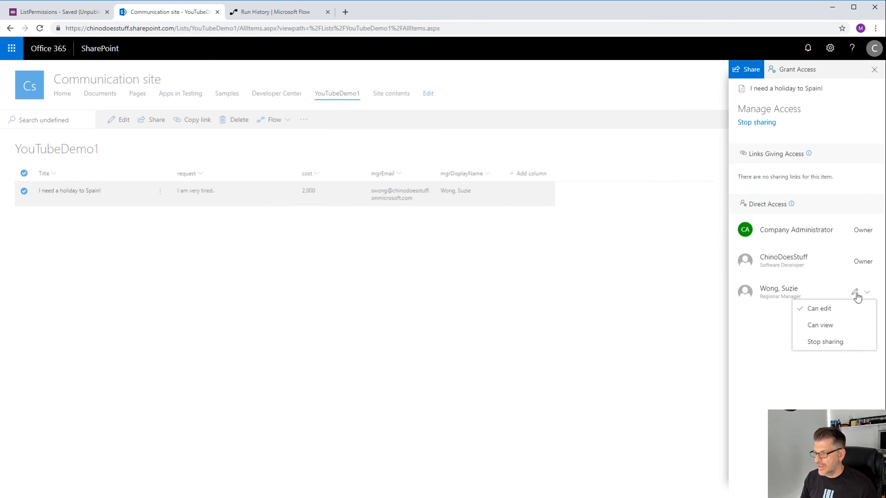
left_click(770, 311)
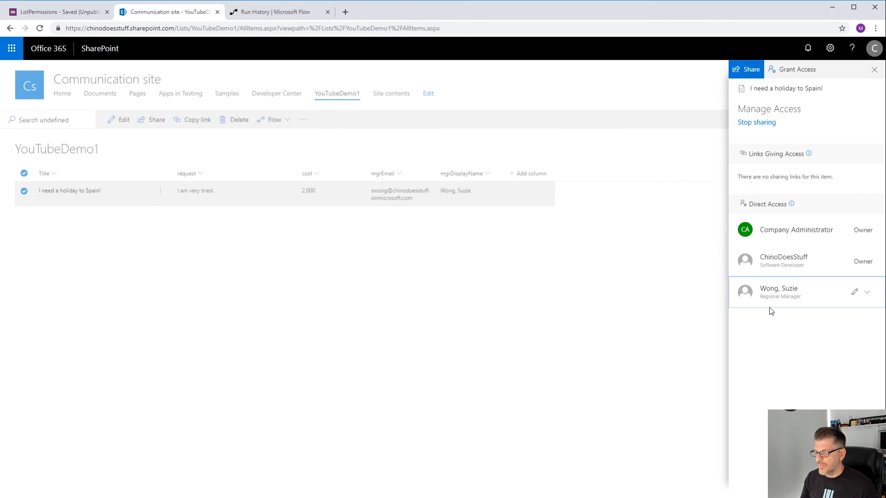